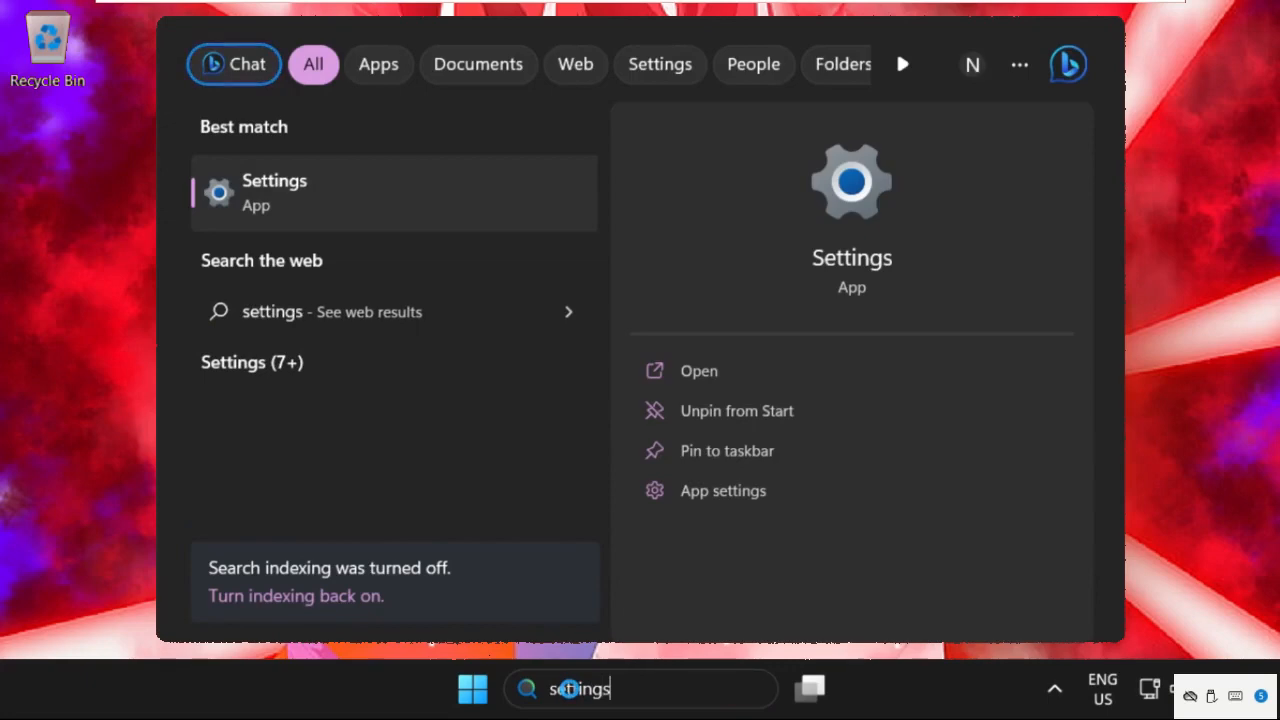
Open the Privacy & security page of Windows Settings and restore the window to a smaller size on the desktop
left_click(378, 207)
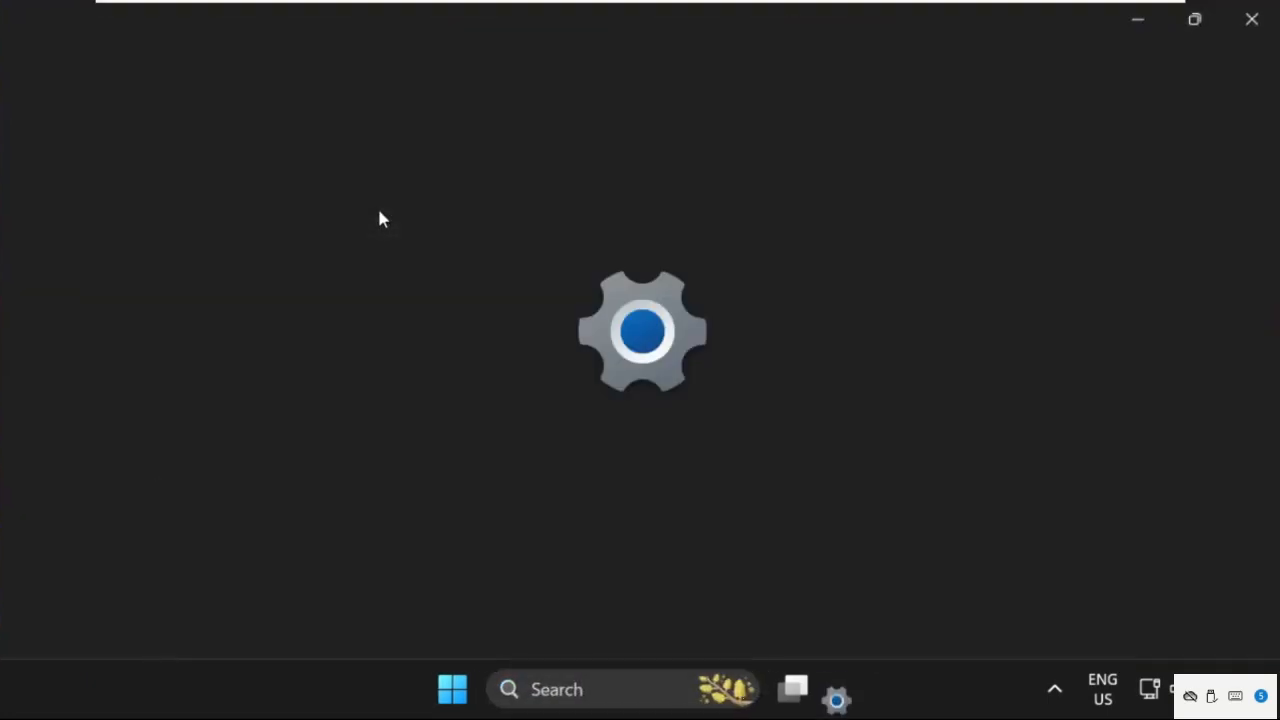
scroll(176, 482, "down", 3)
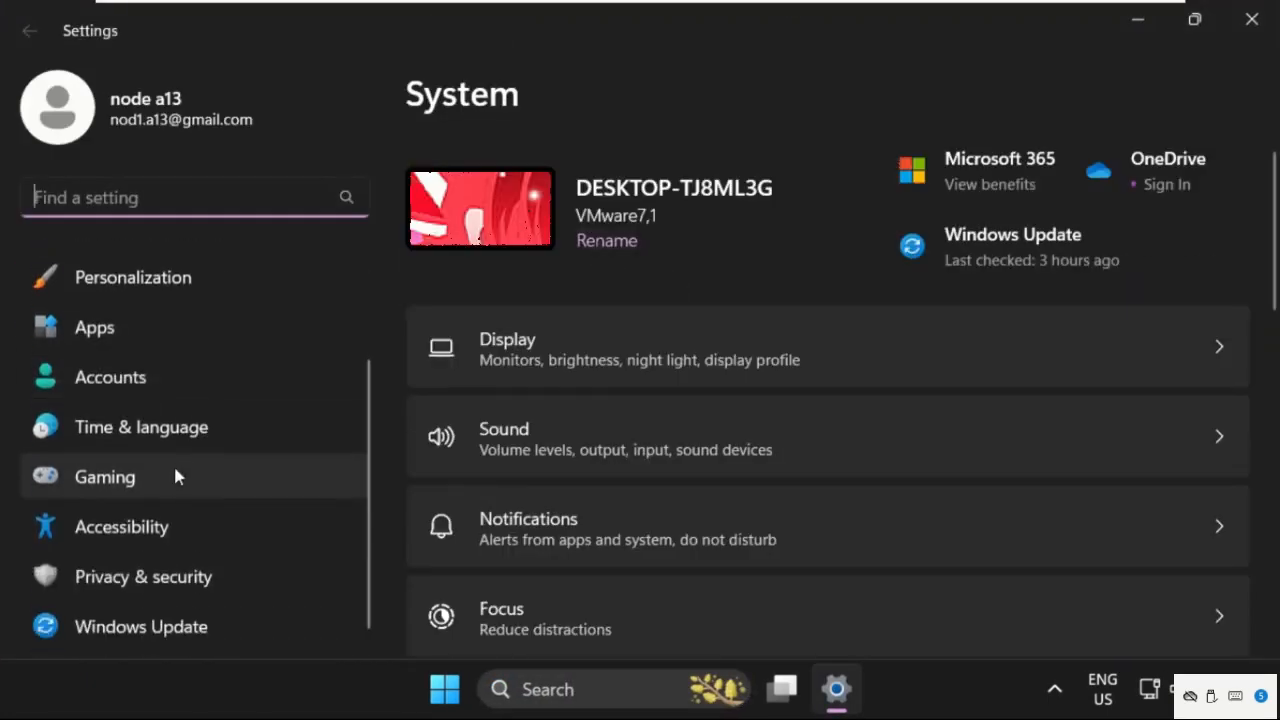
left_click(128, 590)
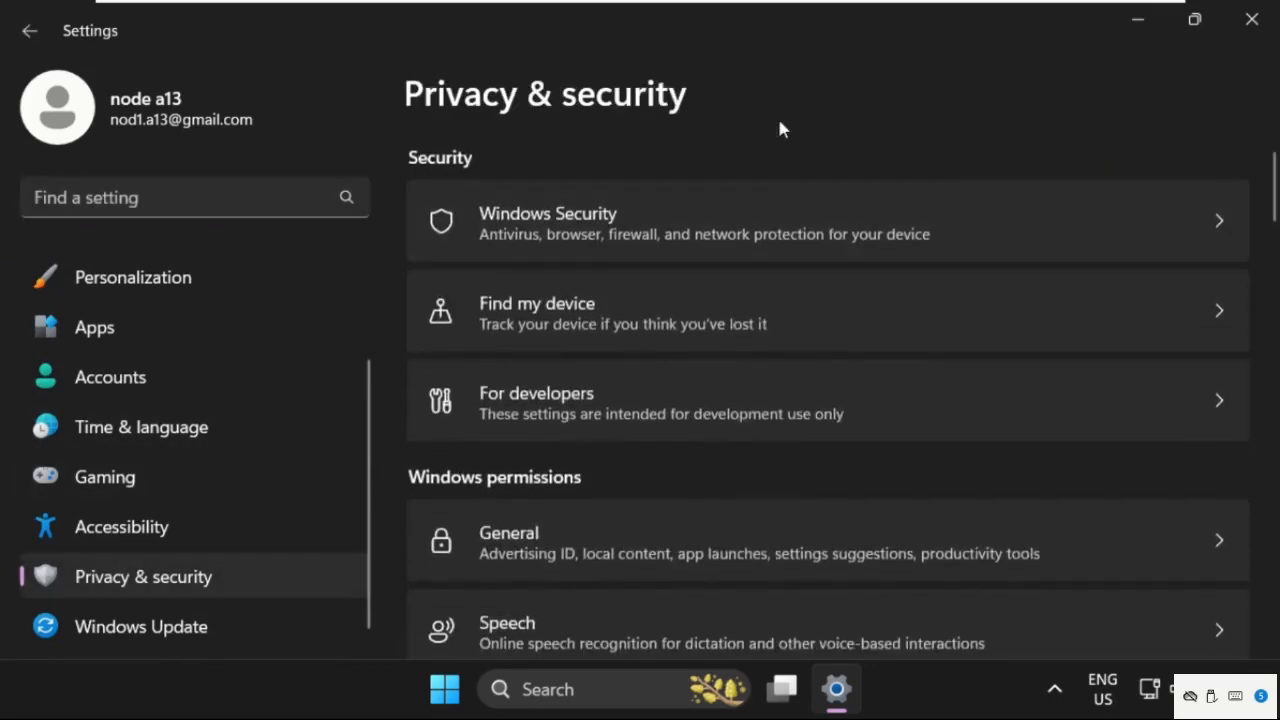
double_click(785, 28)
scroll(680, 349, "down", 6)
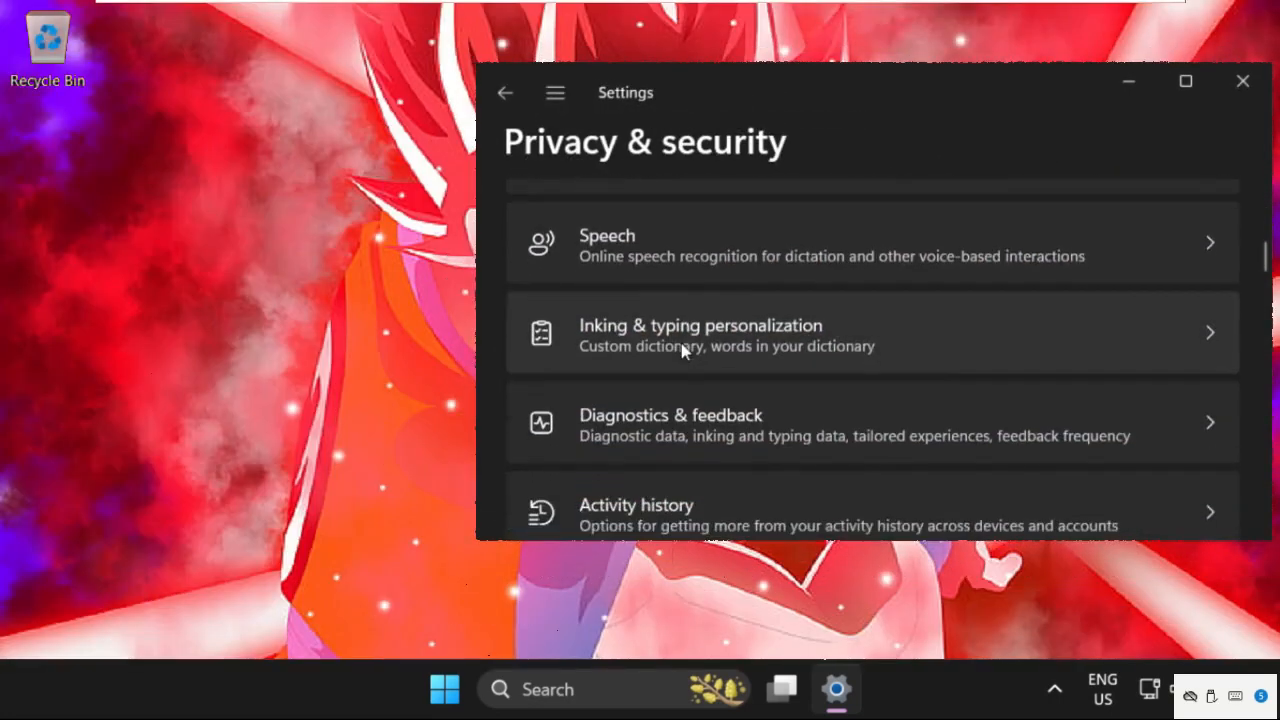
left_click_drag(805, 98, 651, 84)
Turn on Microphone access in the privacy settings and close Settings
scroll(588, 320, "down", 8)
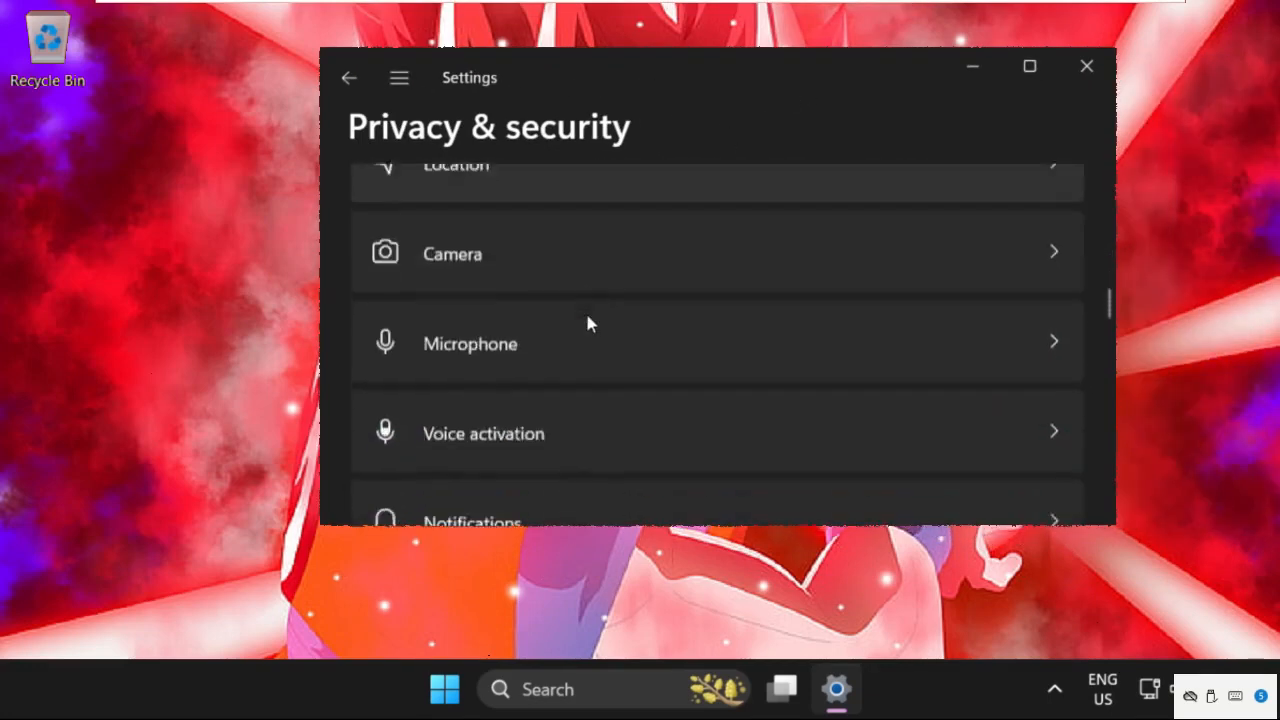
scroll(588, 322, "up", 2)
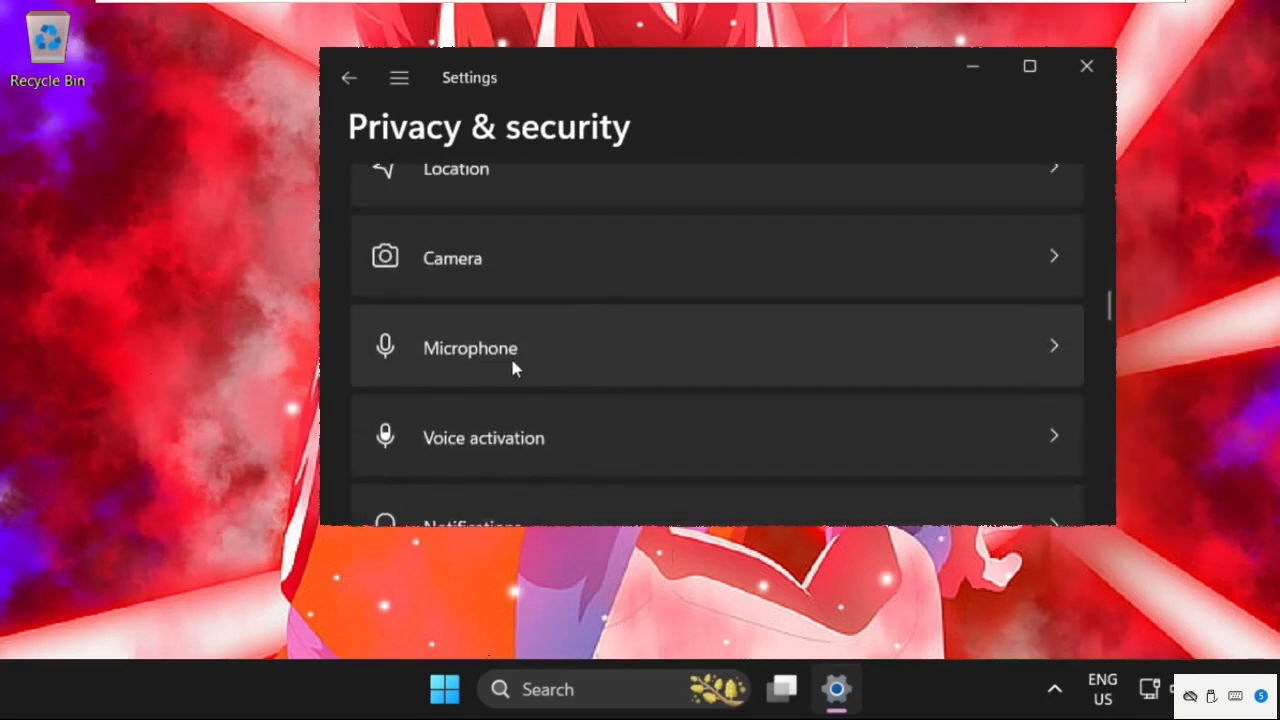
scroll(510, 360, "up", 2)
scroll(508, 320, "down", 1)
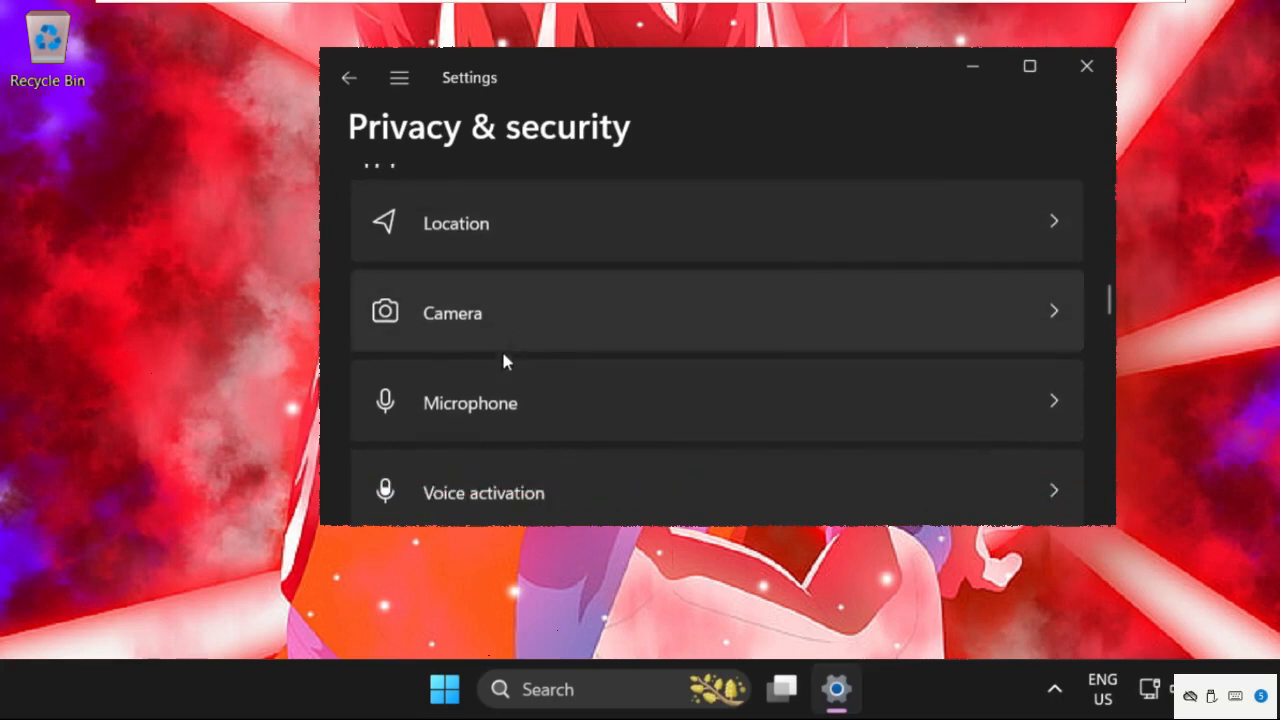
left_click(500, 405)
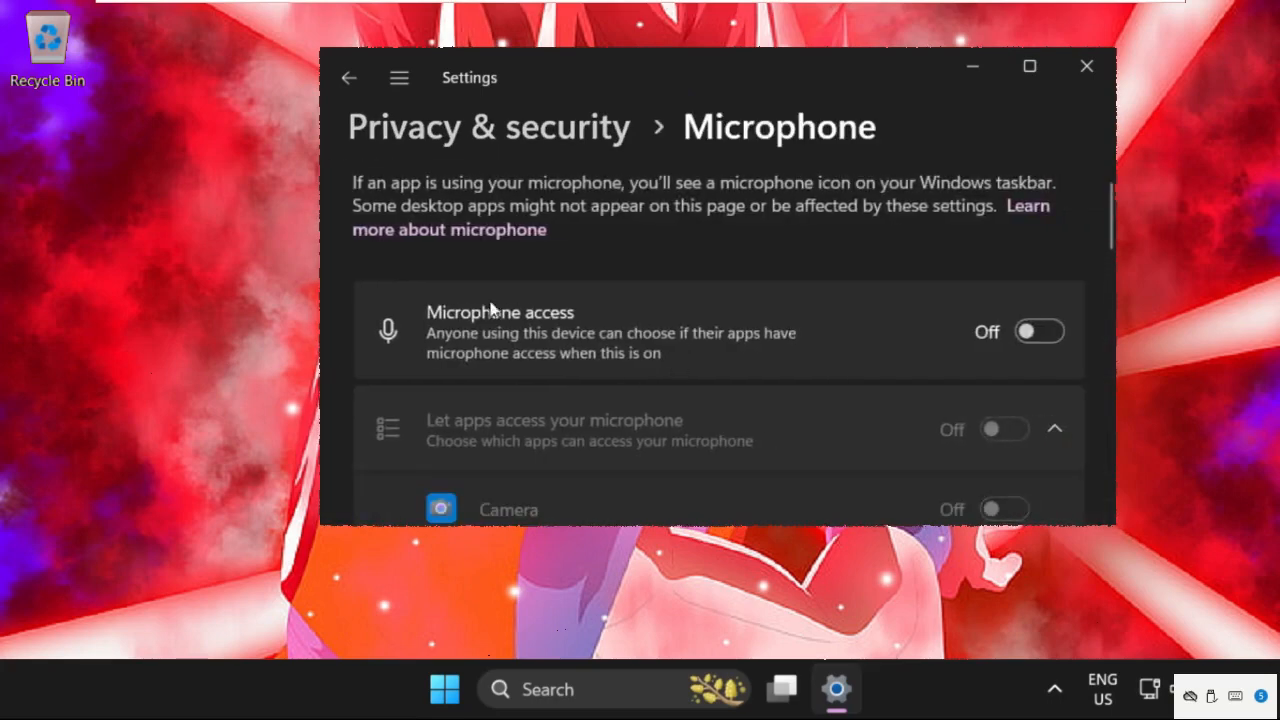
left_click(1040, 332)
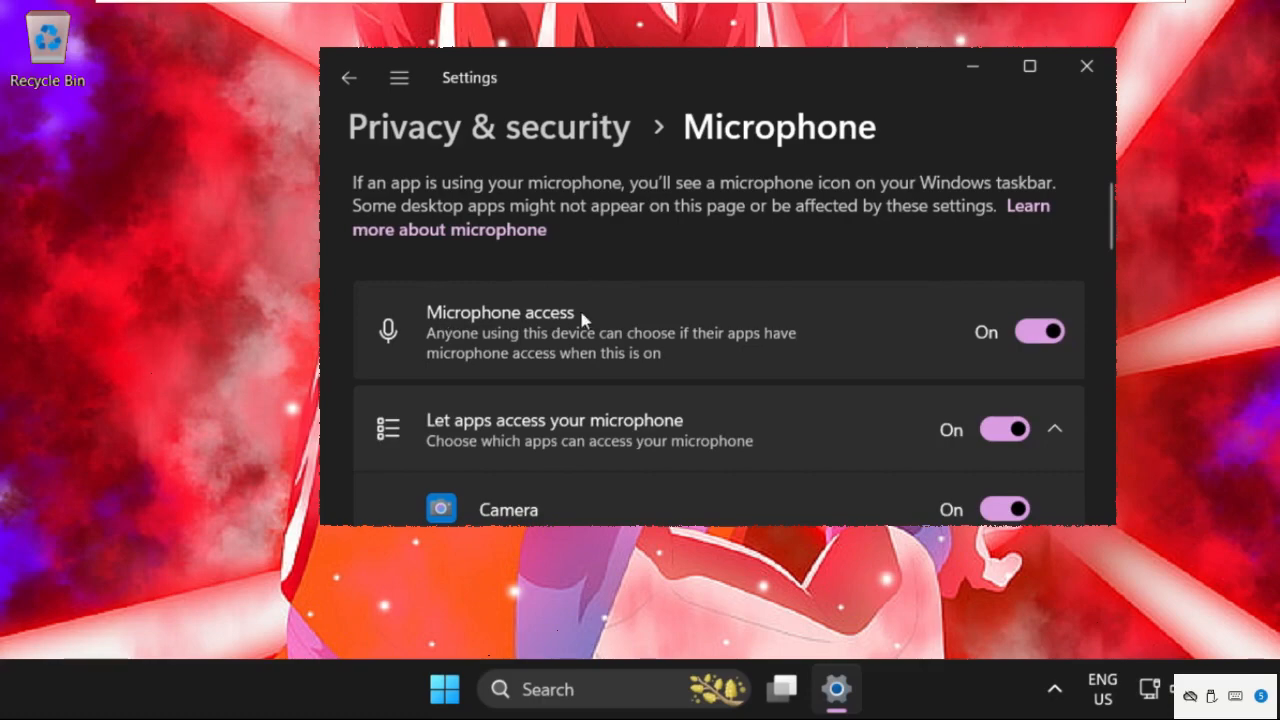
left_click(1087, 67)
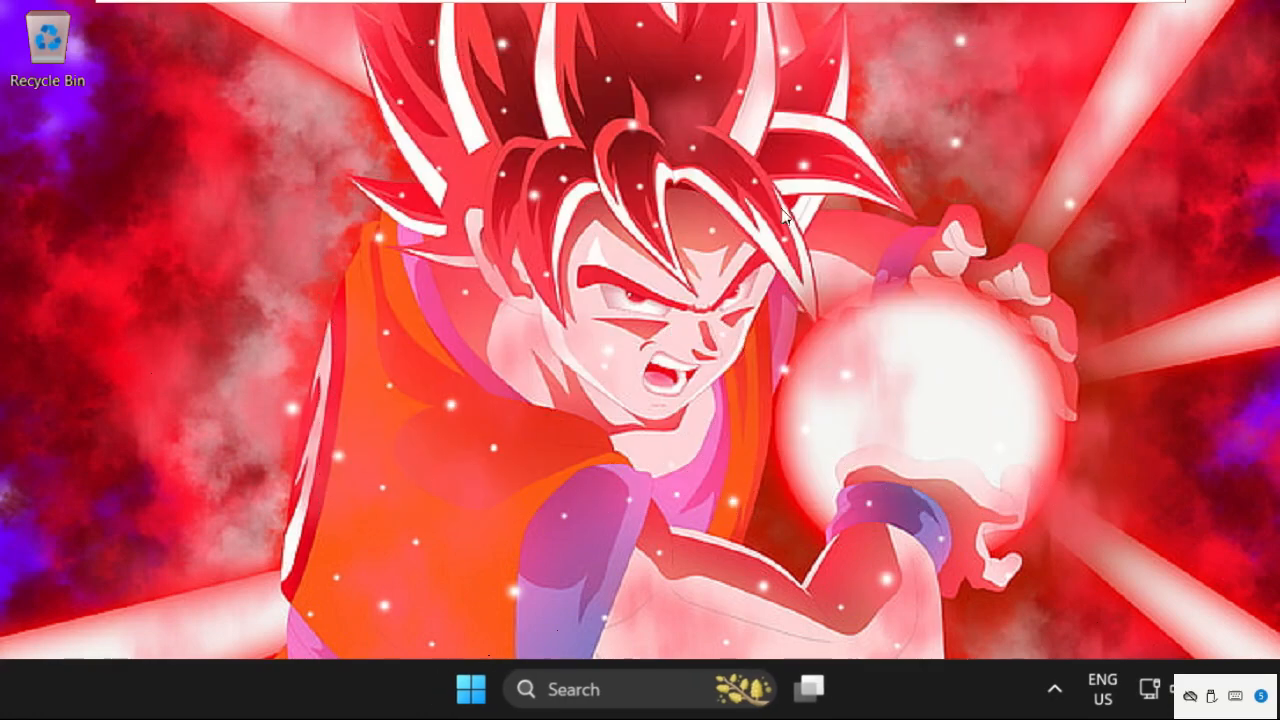
Open the Windows Services console, restore it to a smaller window and select a service in the list
left_click(567, 688)
type("services")
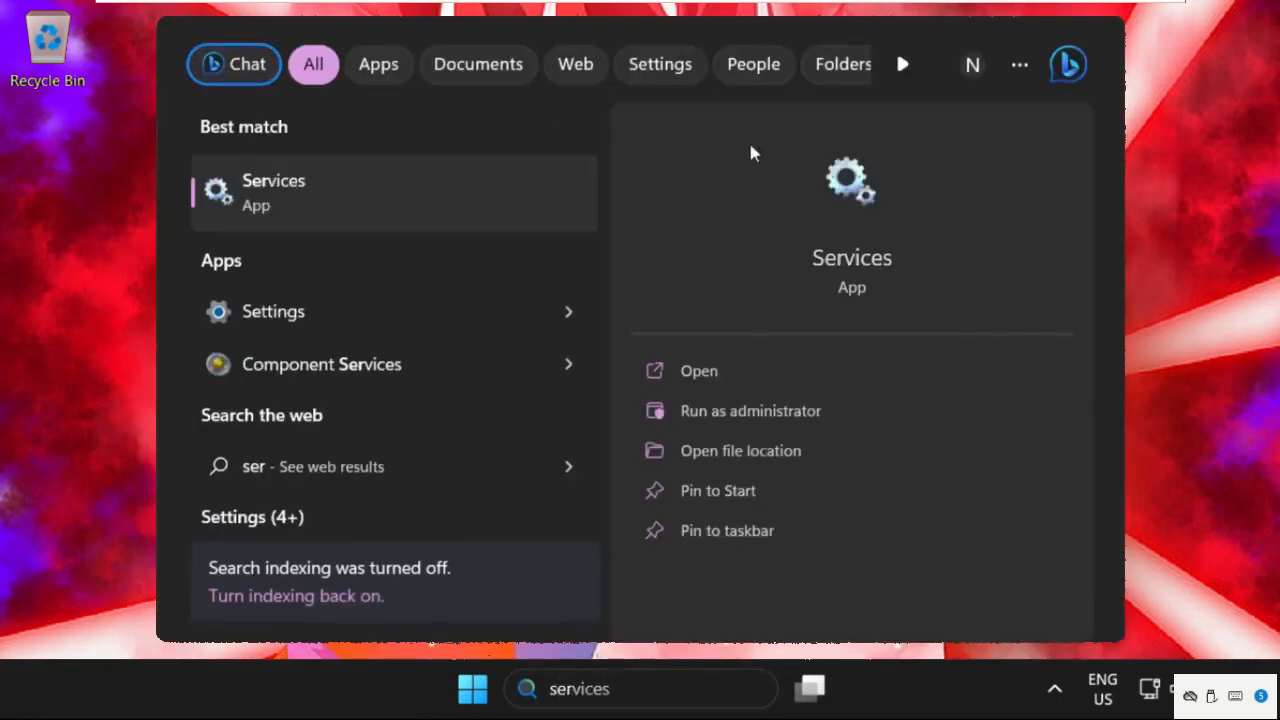
left_click(452, 193)
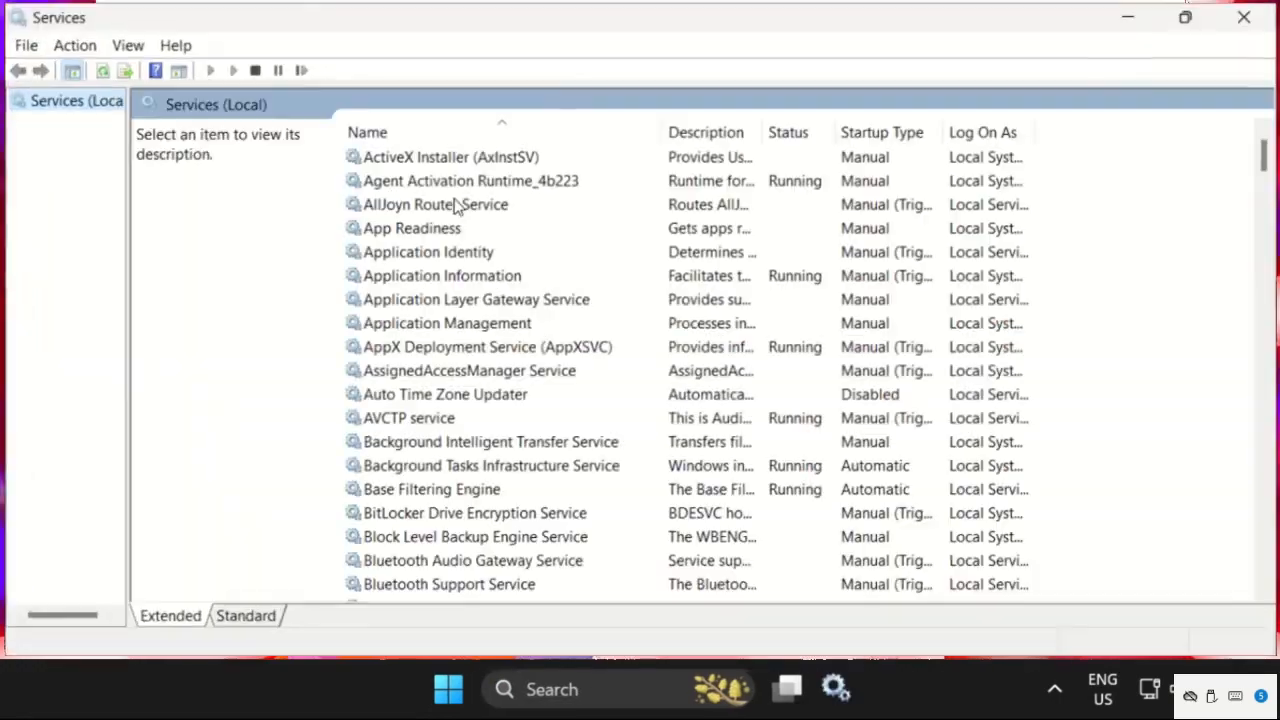
scroll(465, 333, "down", 6)
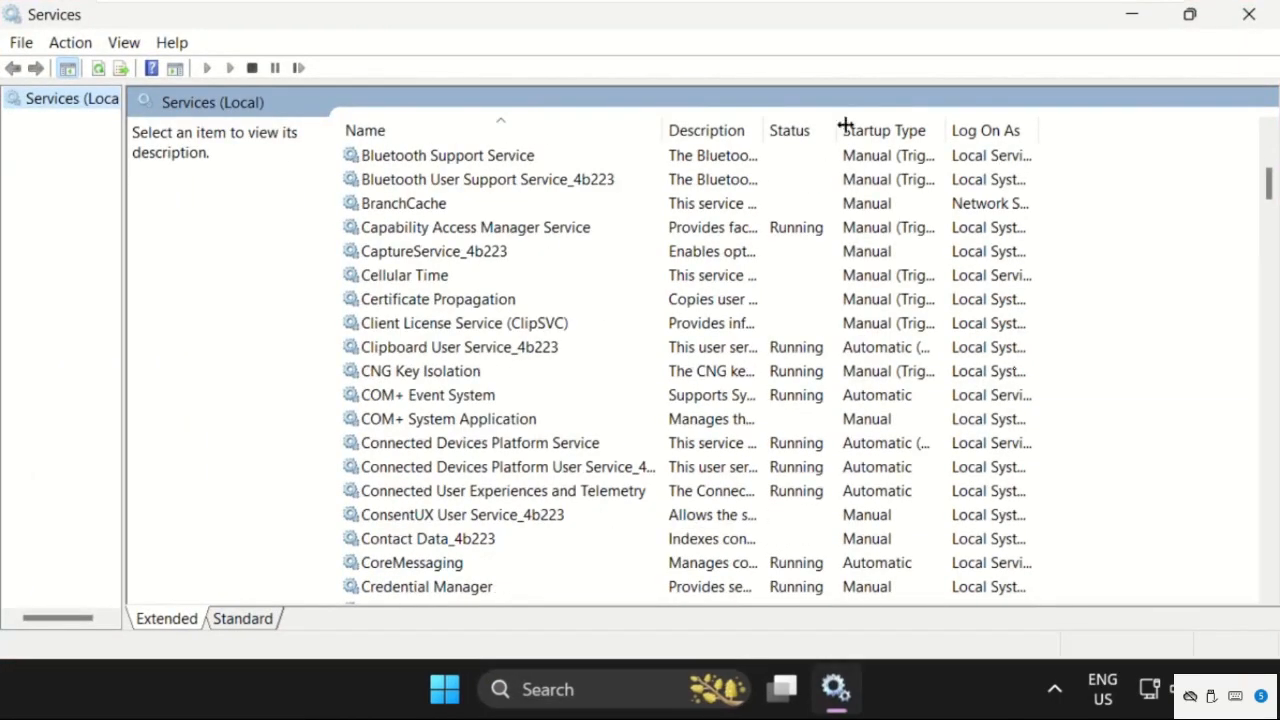
double_click(840, 39)
scroll(697, 371, "down", 8)
left_click(690, 362)
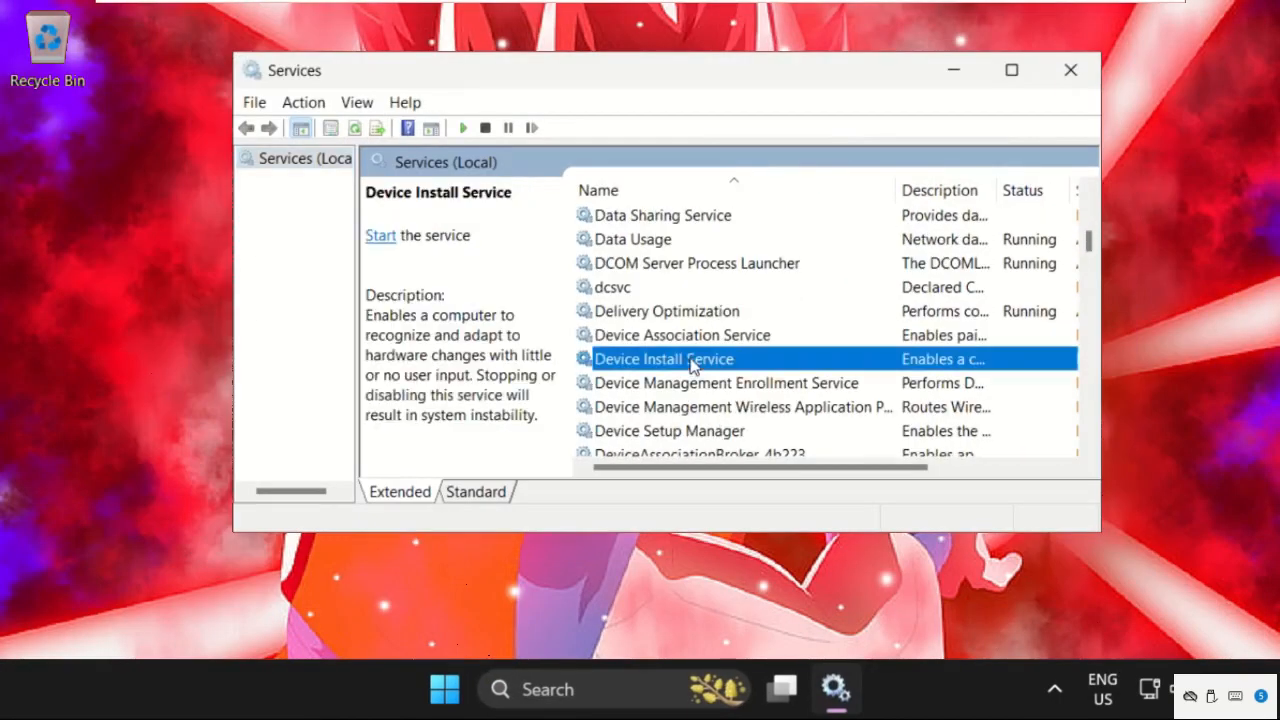
Find the Performance Logs & Alerts service in the list and open its properties
type("op")
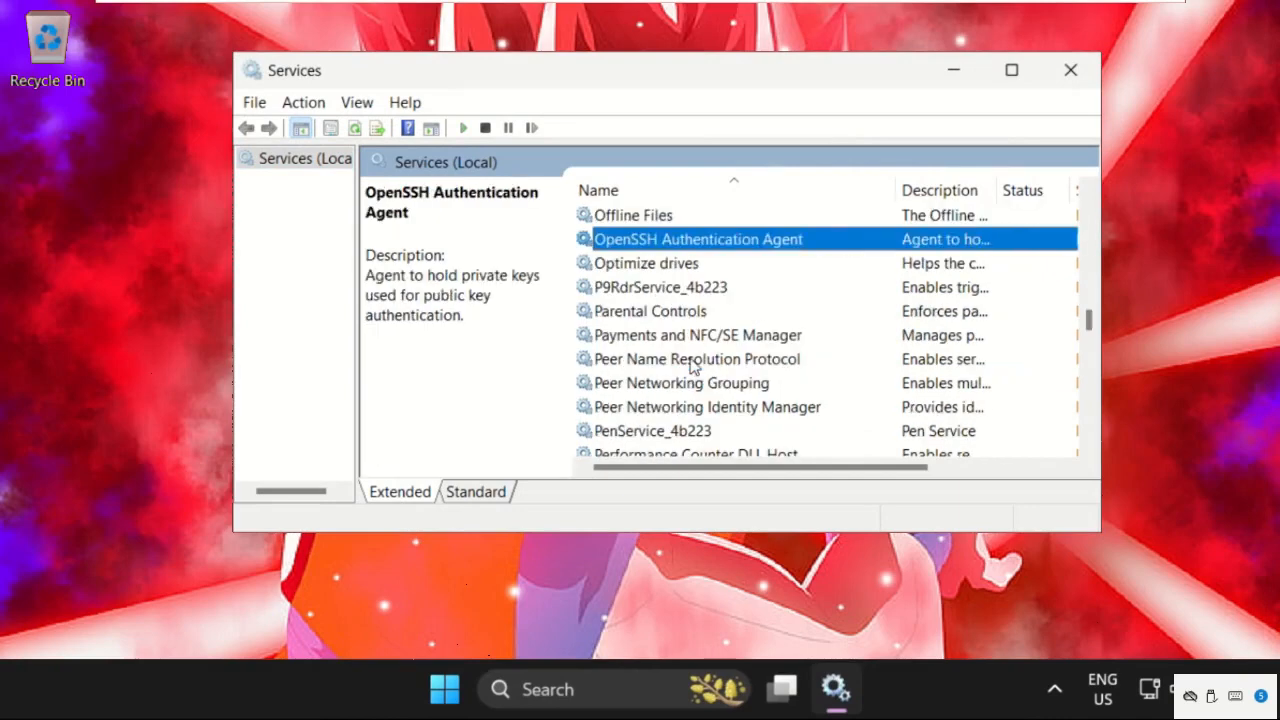
key("Down")
key("Down")
key("Down")
key("Down")
key("Down")
scroll(795, 360, "down", 3)
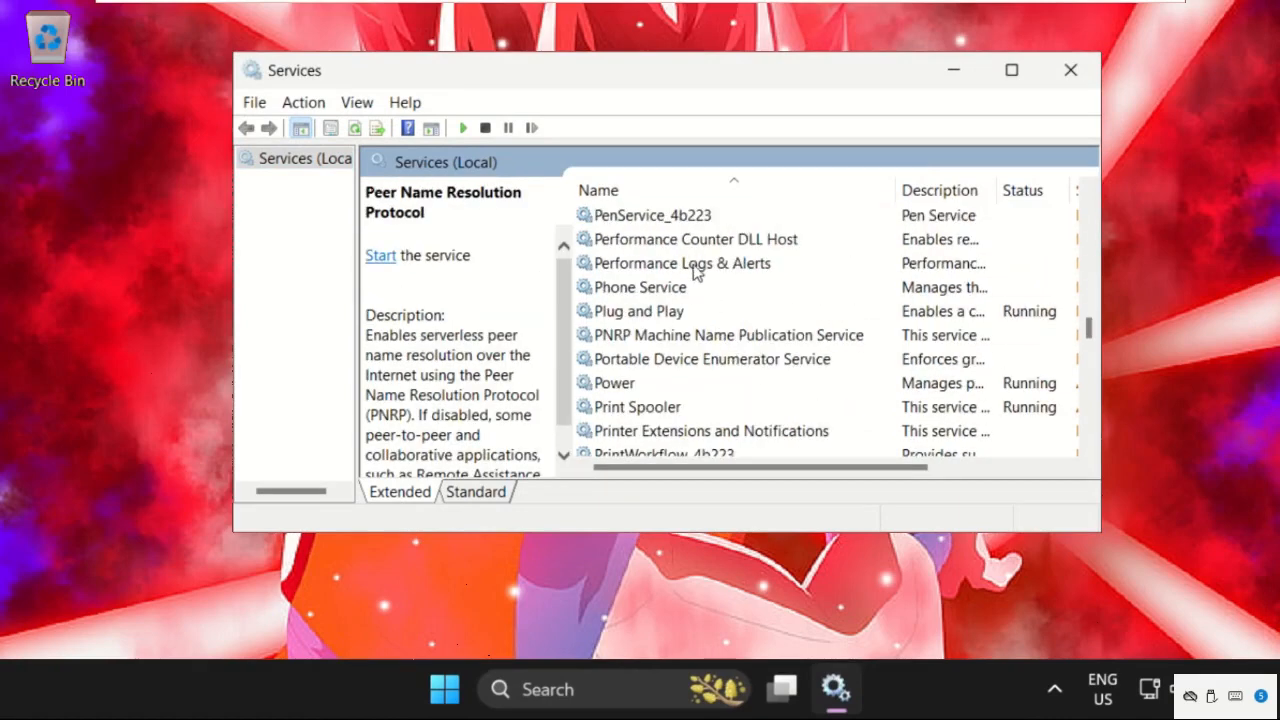
left_click(697, 268)
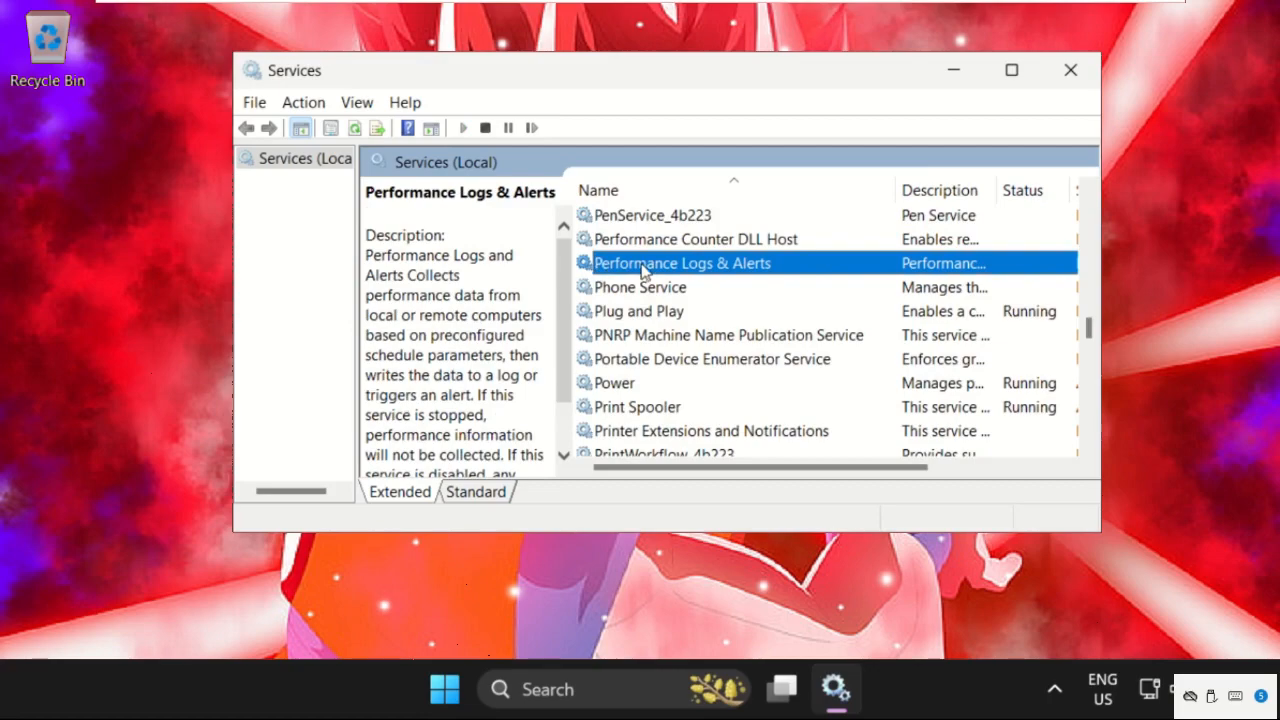
double_click(642, 266)
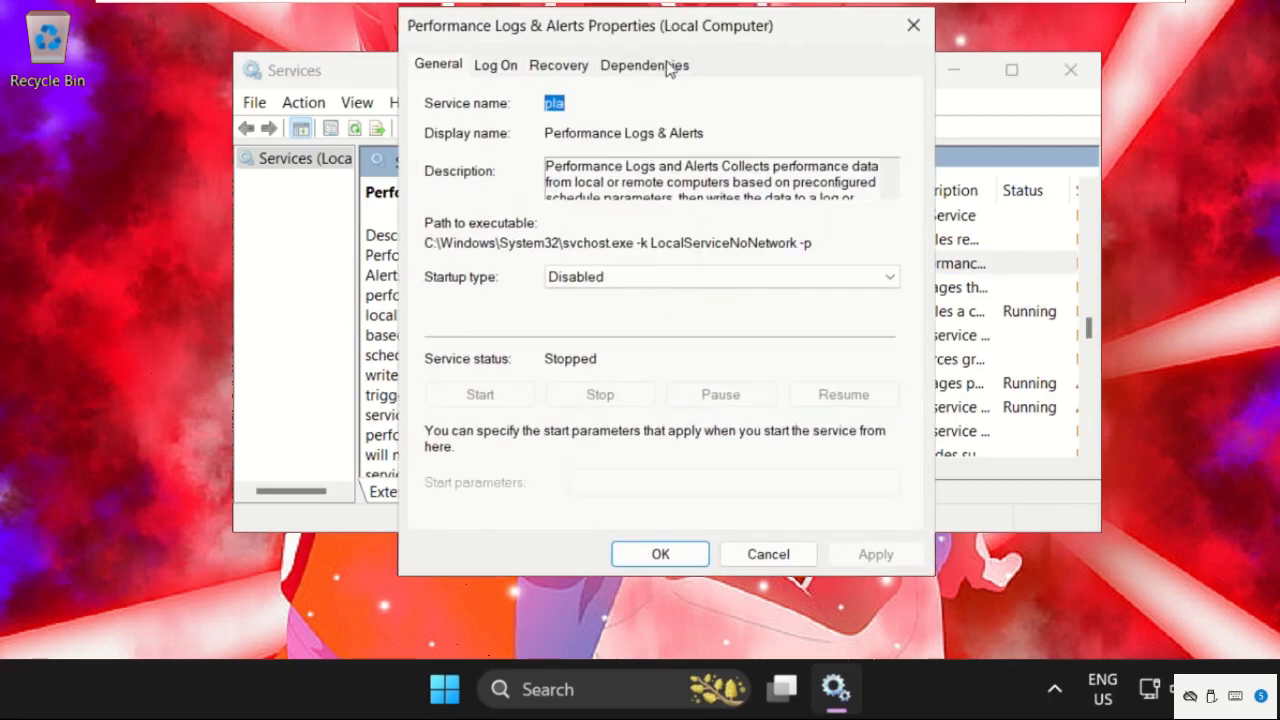
Set the Performance Logs & Alerts startup type to Automatic, start the service and close the Services console
left_click_drag(680, 34, 711, 77)
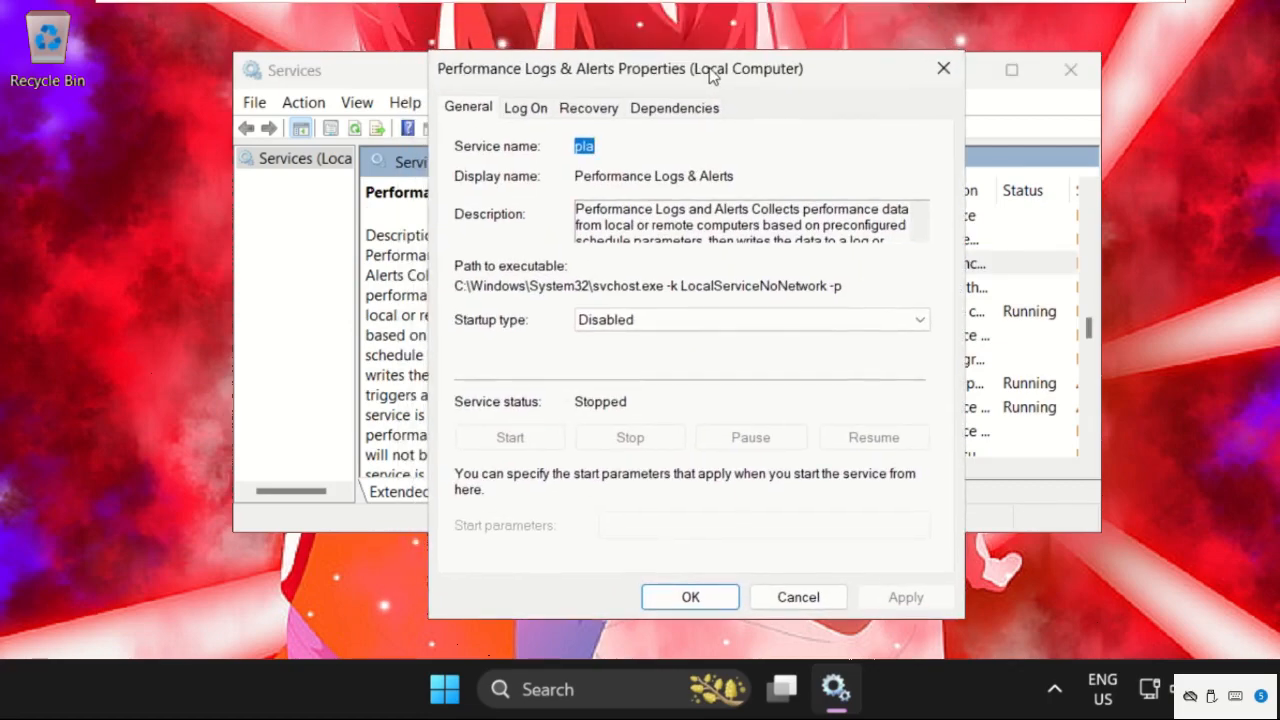
left_click(650, 322)
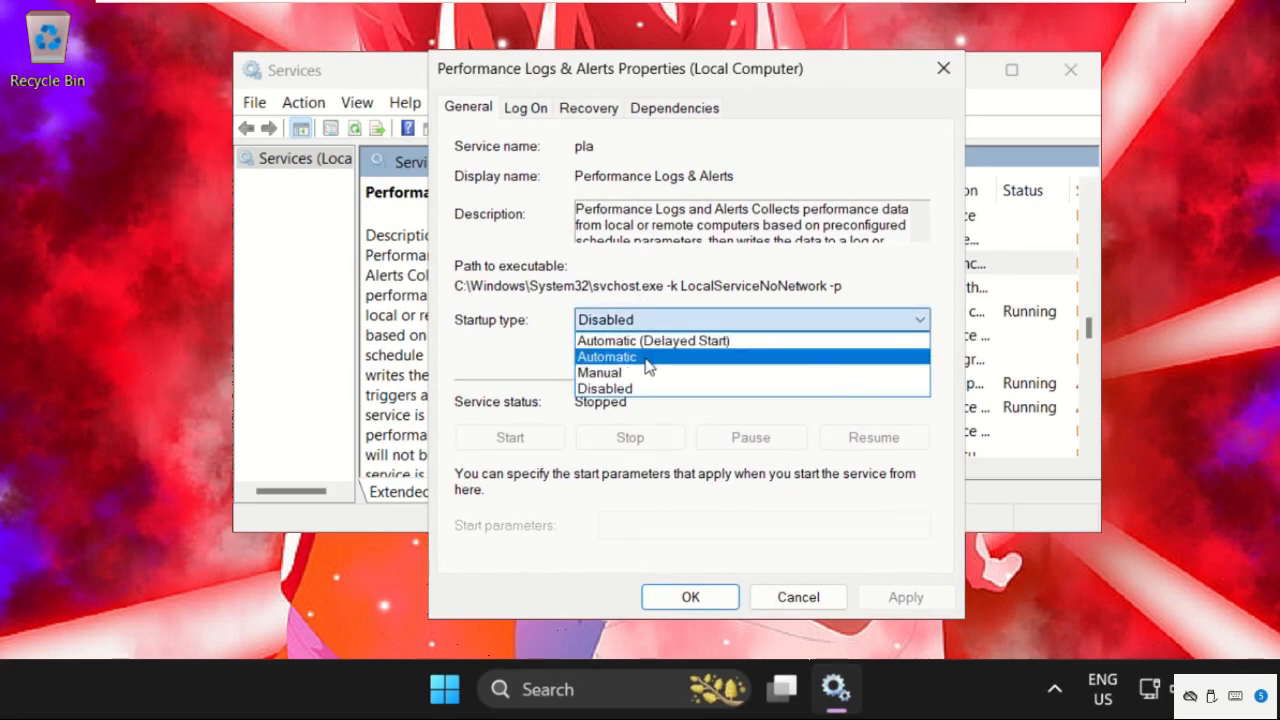
left_click(646, 358)
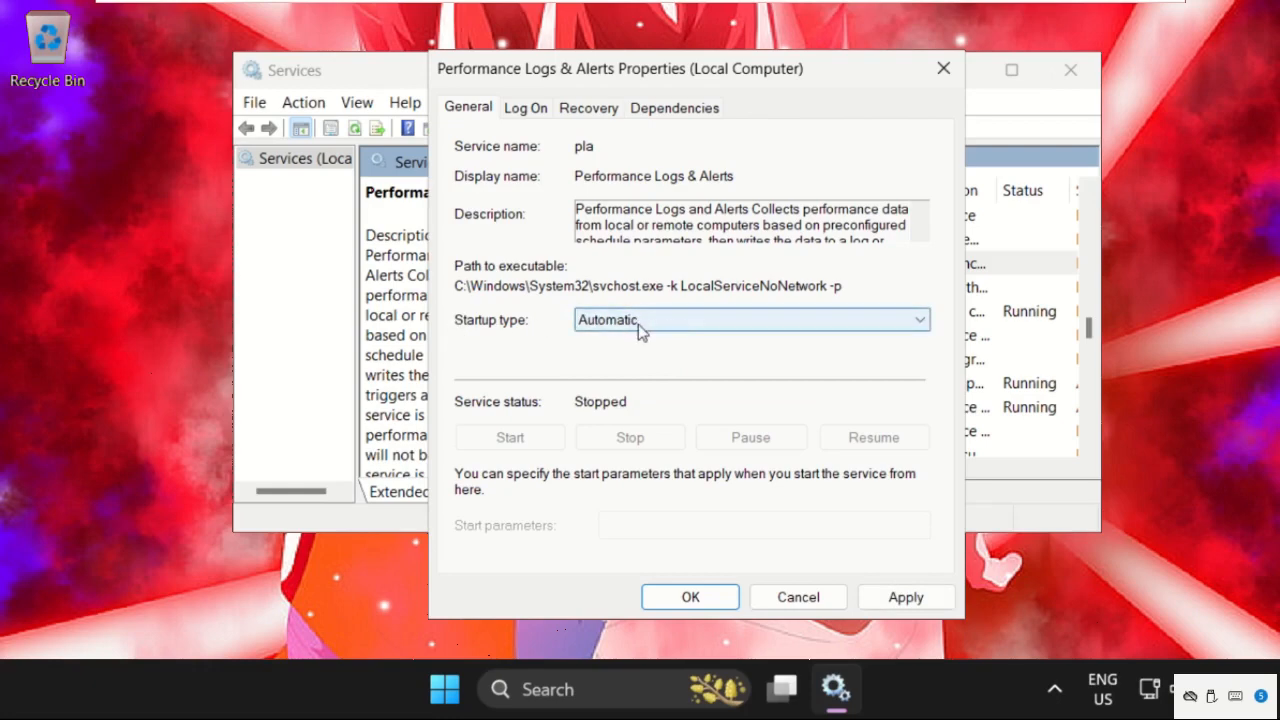
left_click(907, 600)
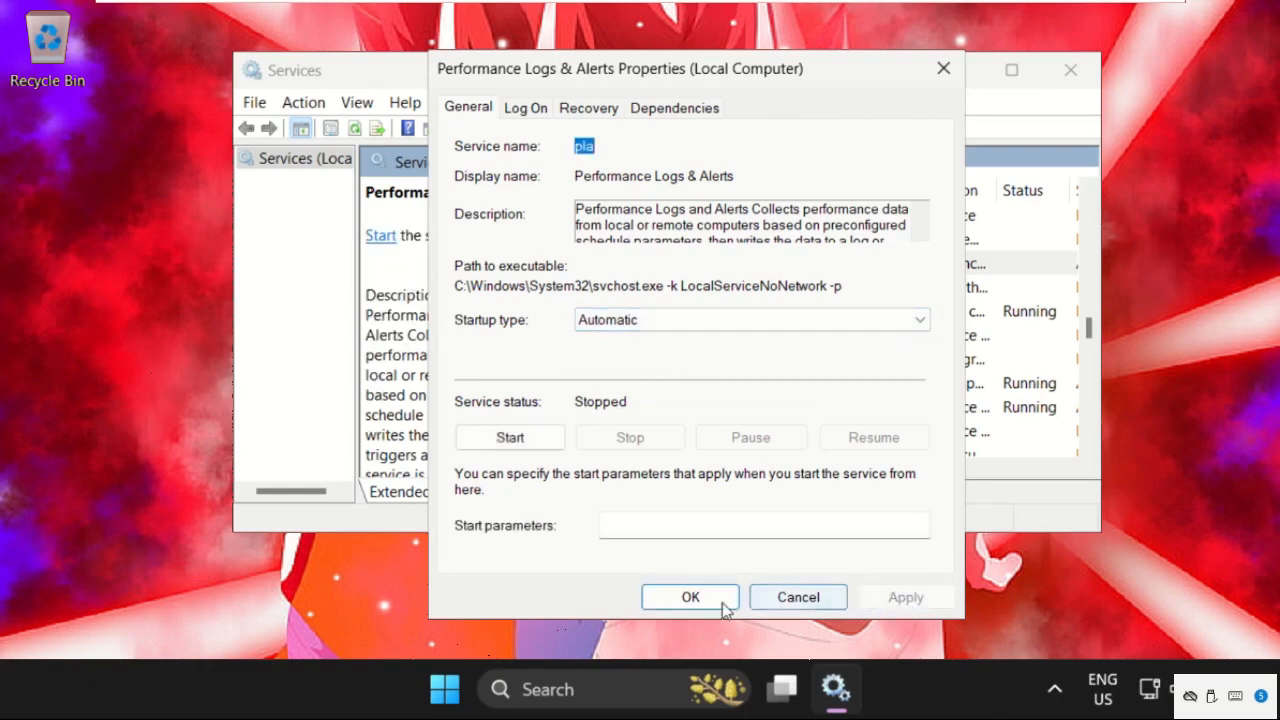
left_click(690, 597)
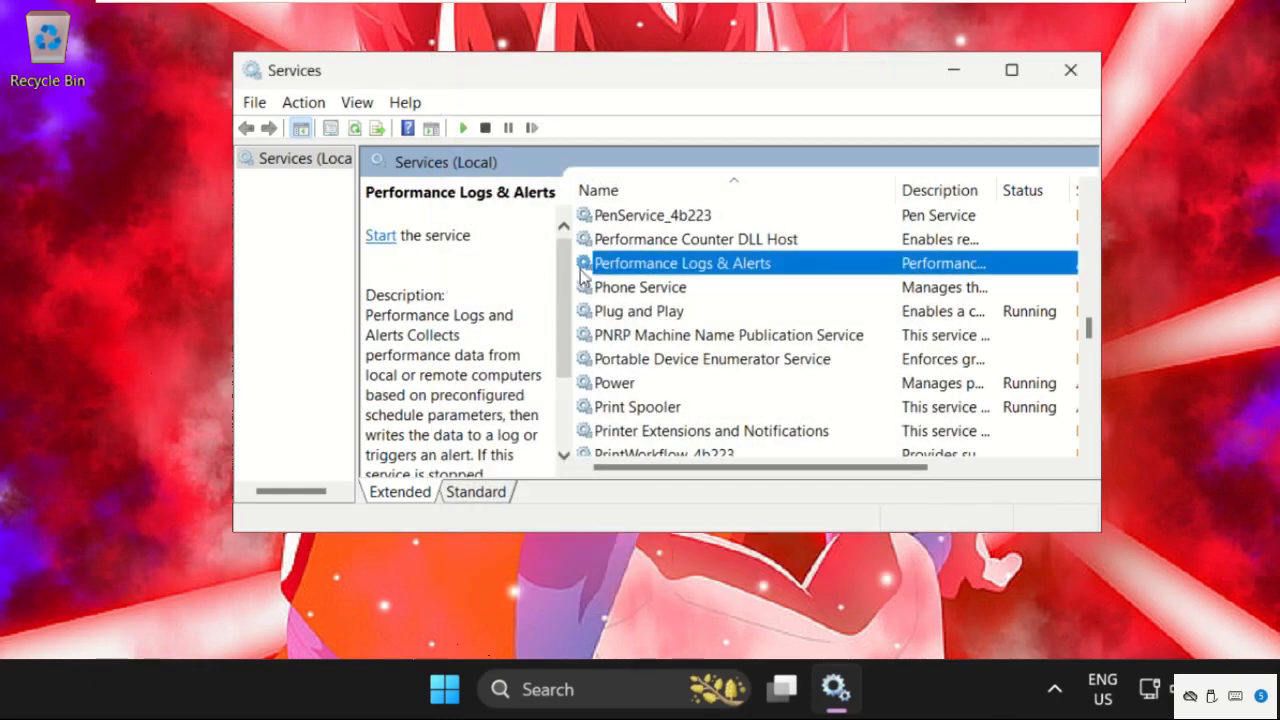
left_click(382, 238)
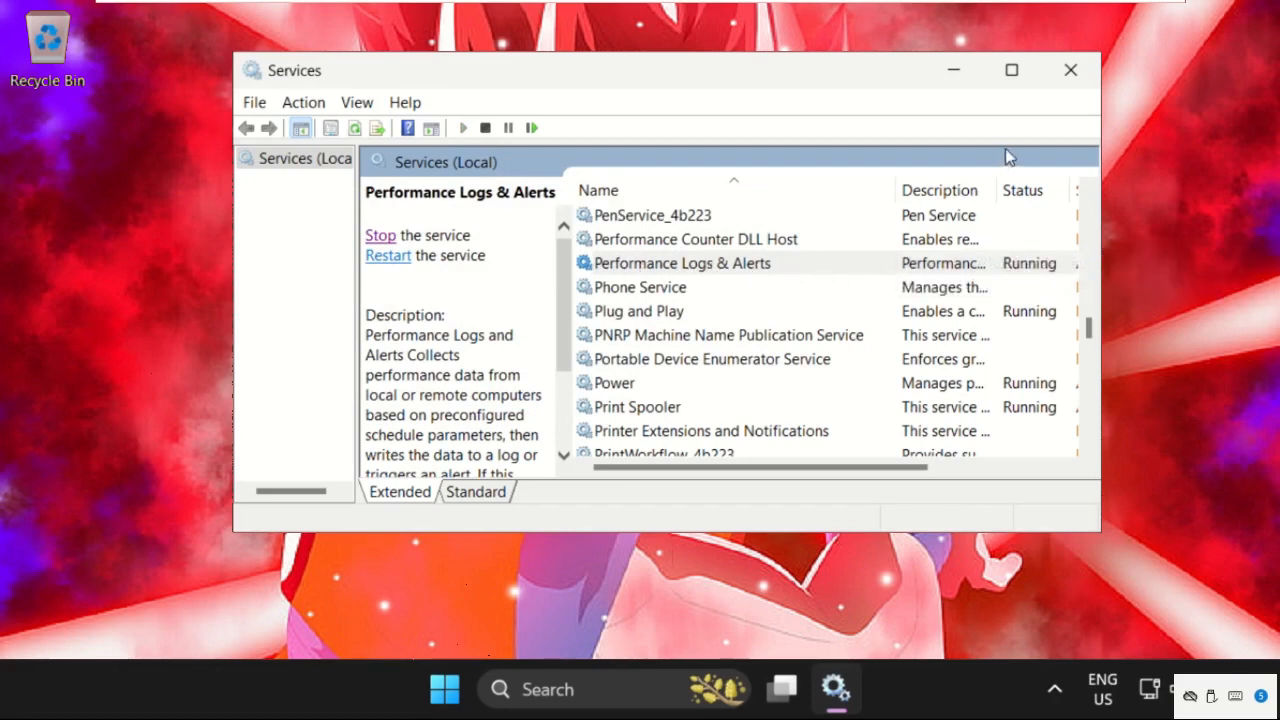
left_click(1070, 70)
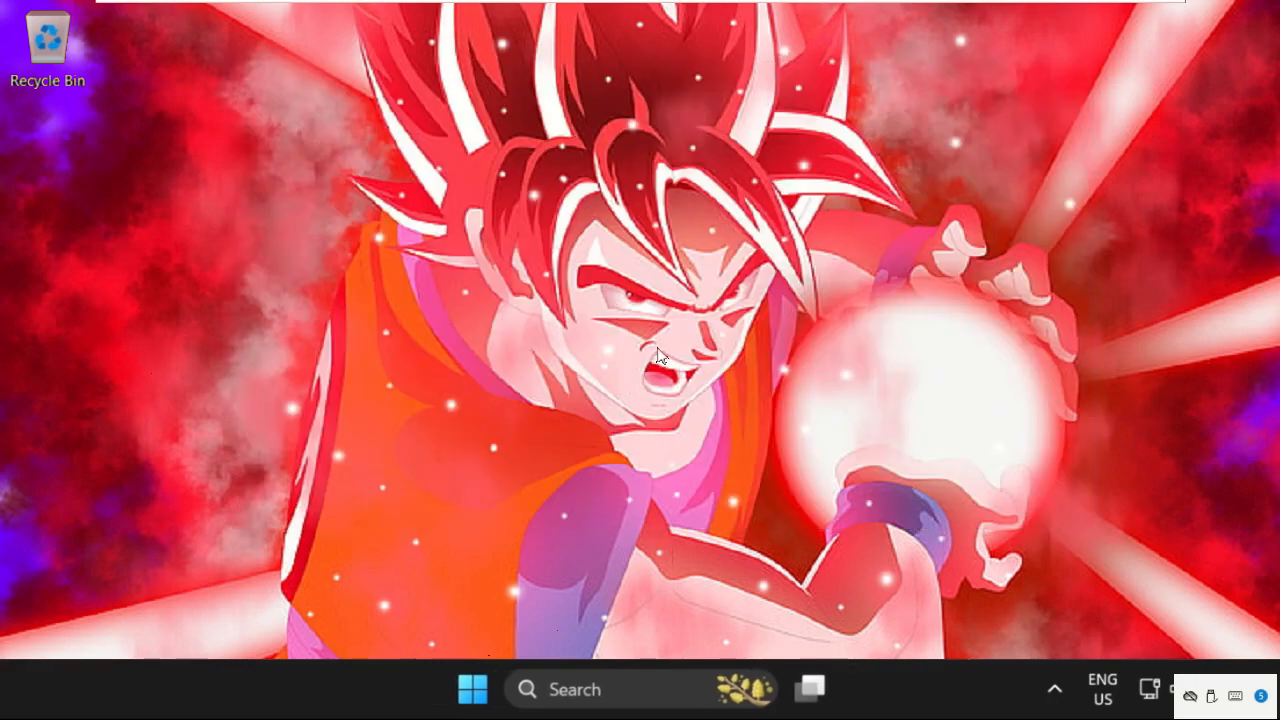
Open the advanced system settings from the About page of Windows Settings
left_click(620, 682)
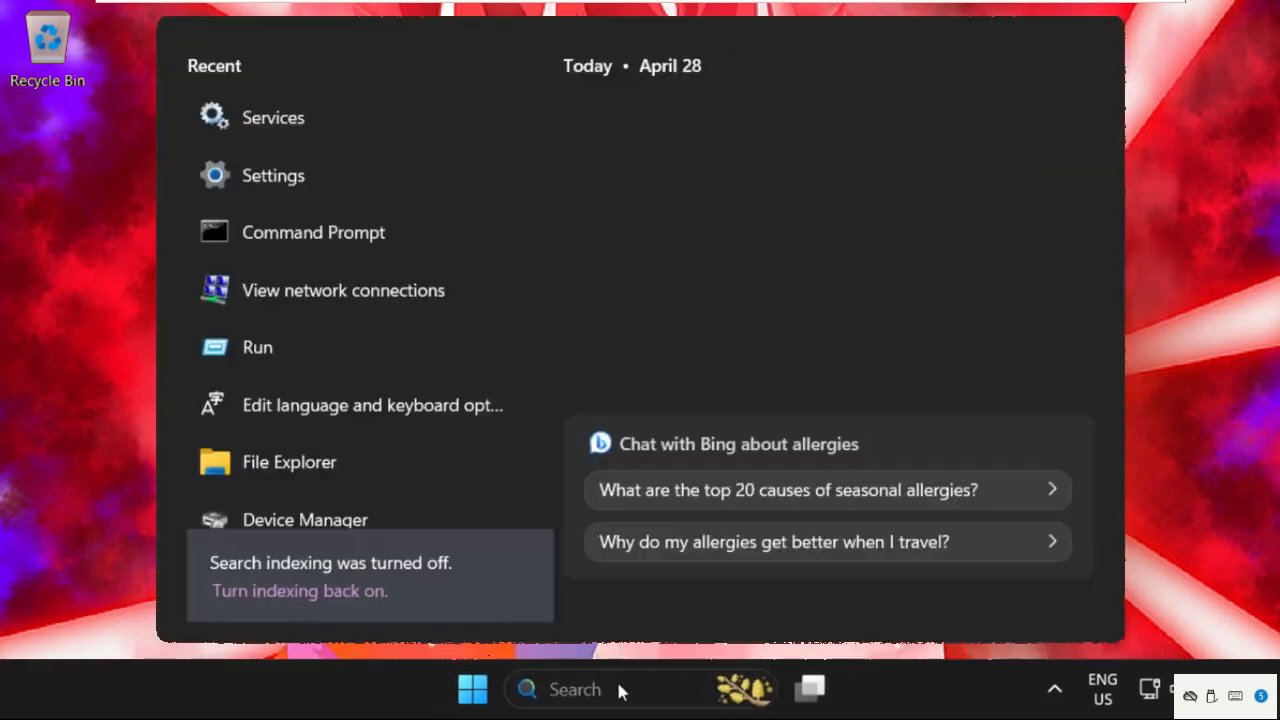
type("seet")
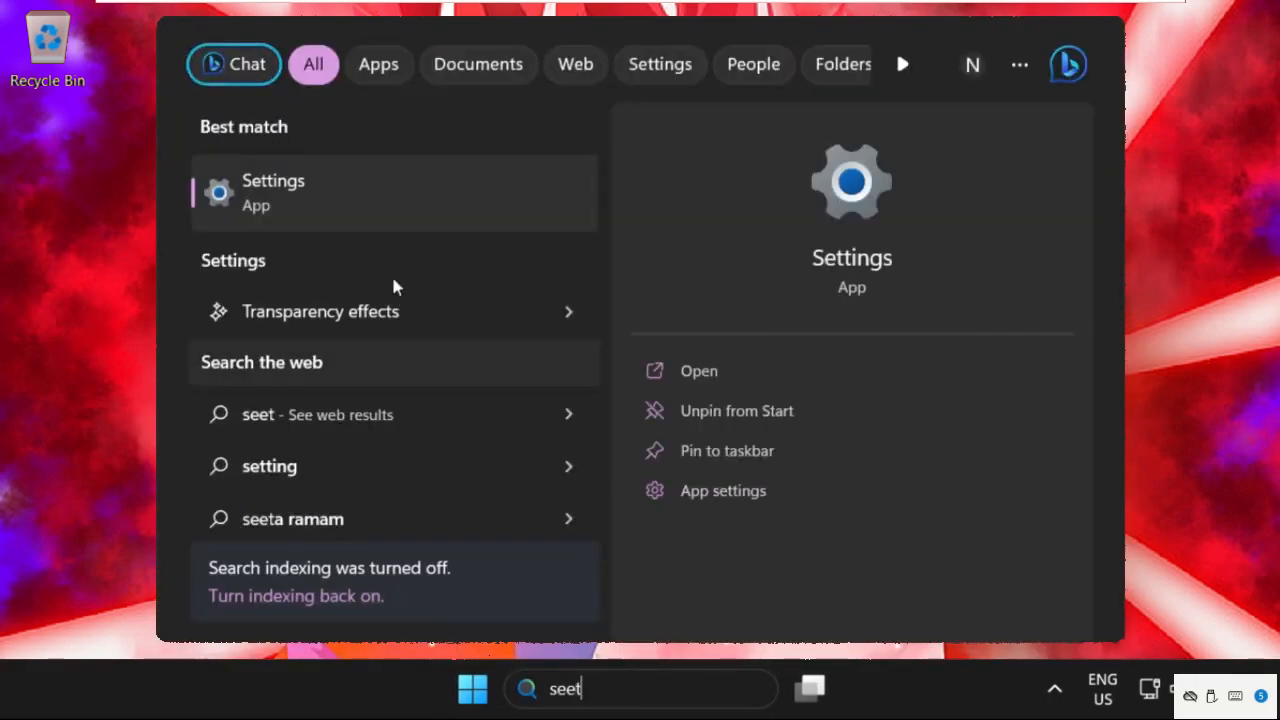
left_click(371, 206)
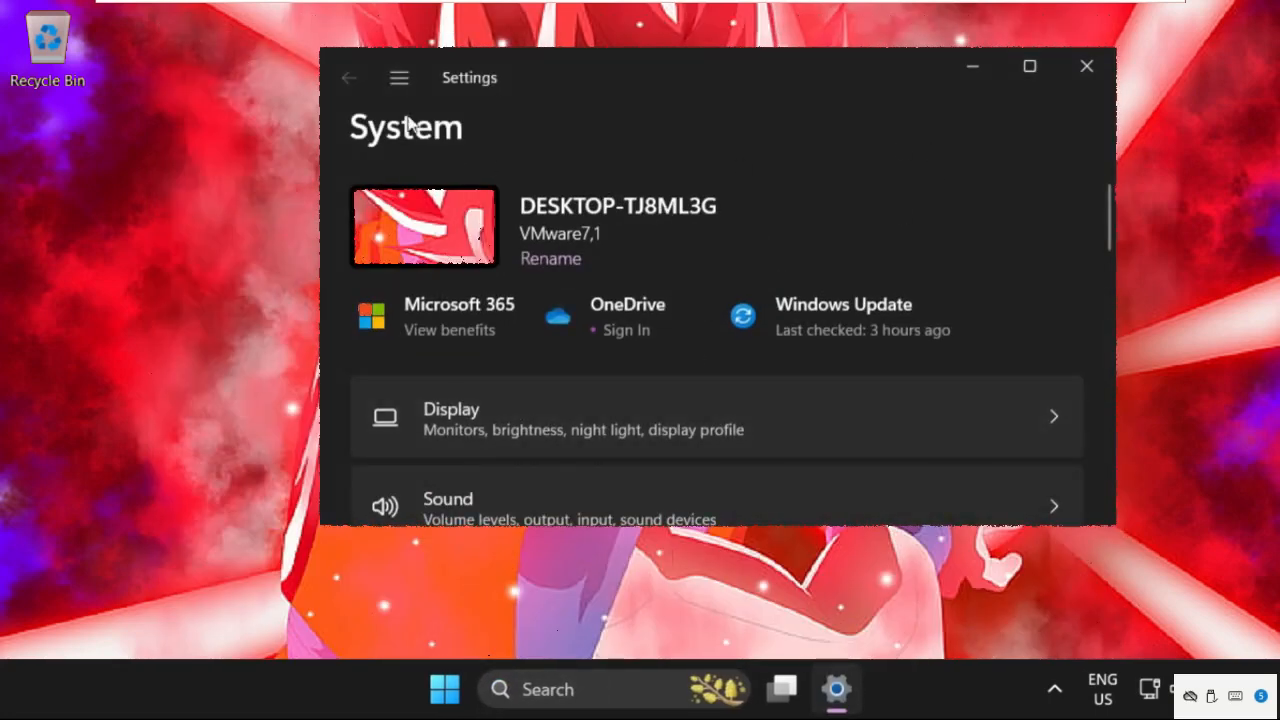
scroll(504, 320, "down", 15)
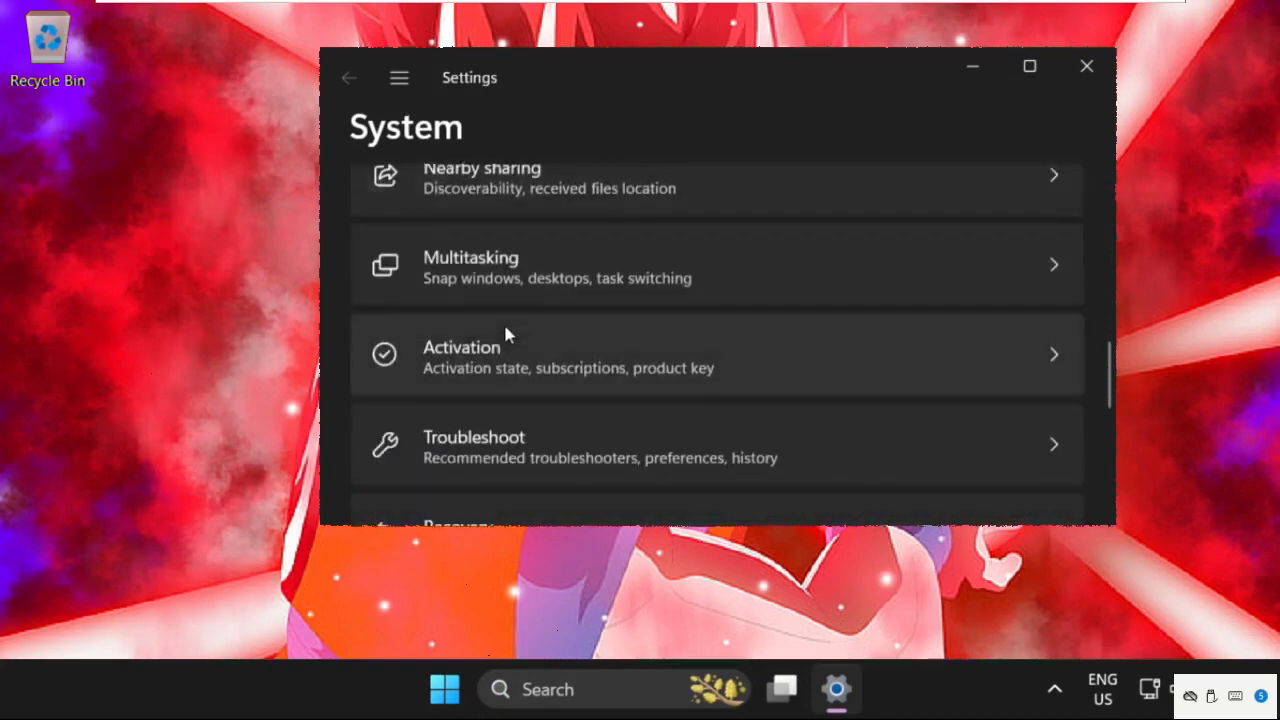
left_click(484, 442)
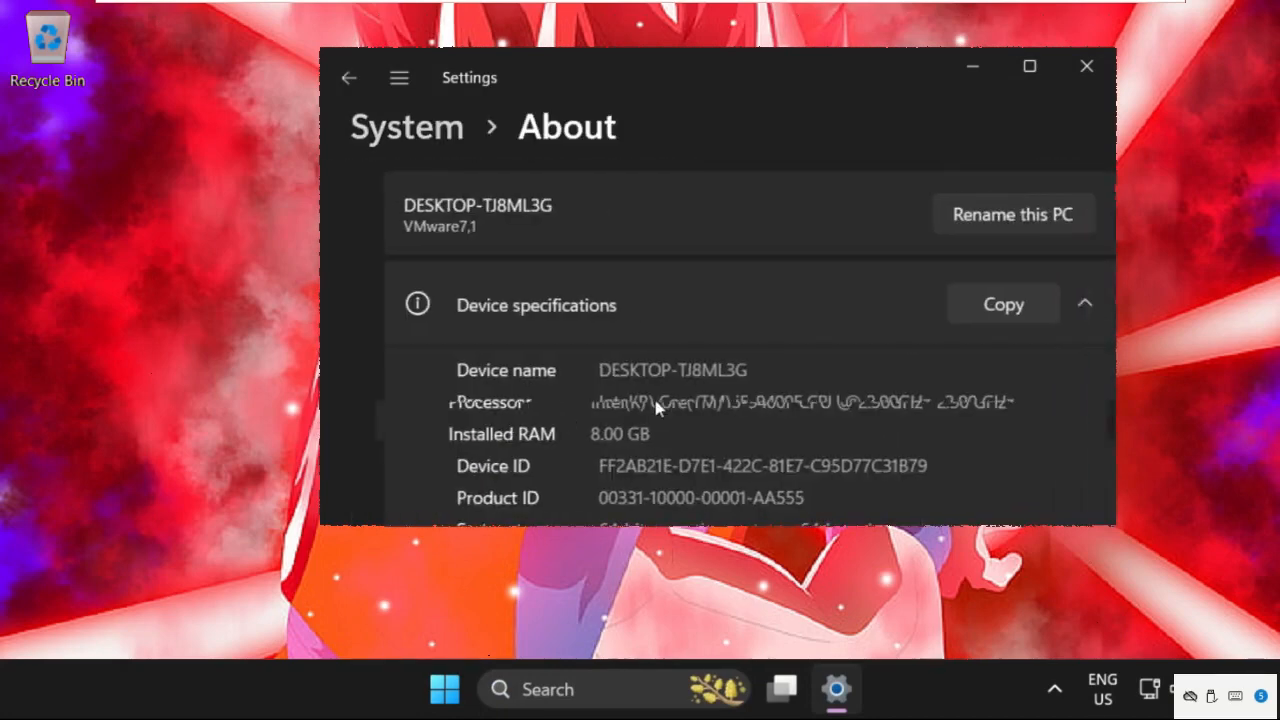
scroll(727, 352, "down", 2)
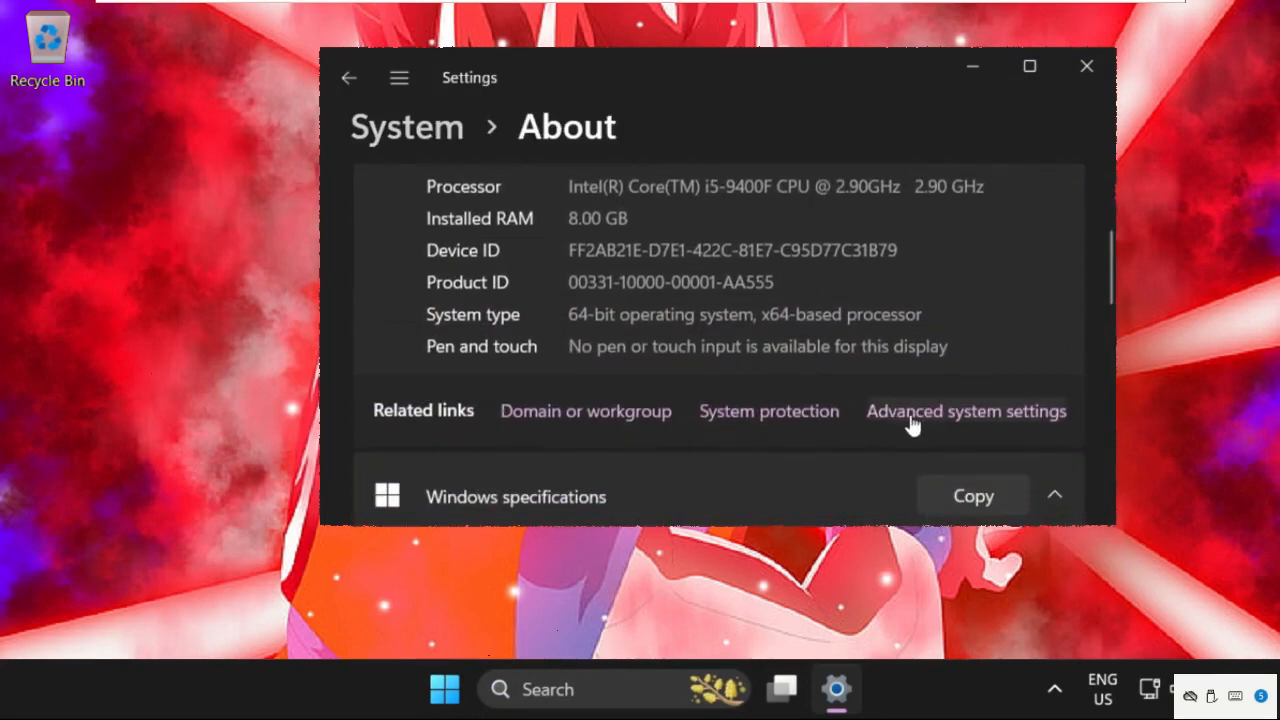
left_click(940, 420)
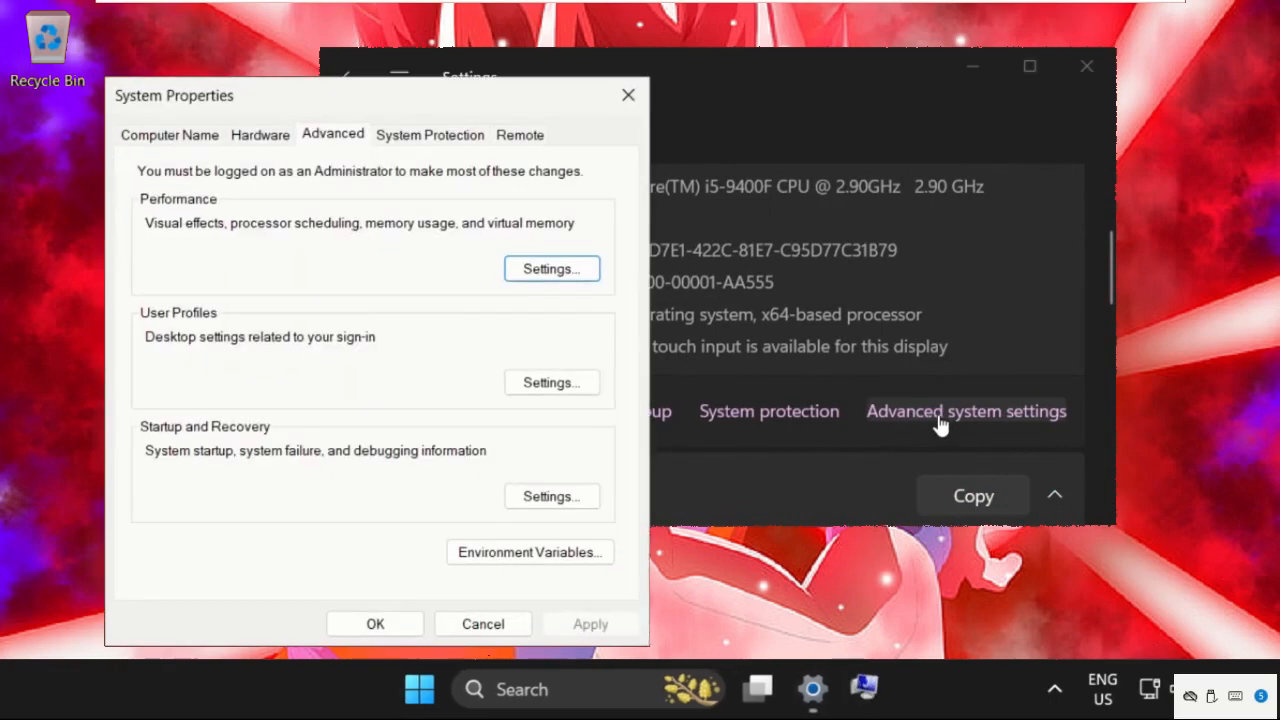
Open the device installation settings from the hardware section of System Properties
left_click(262, 136)
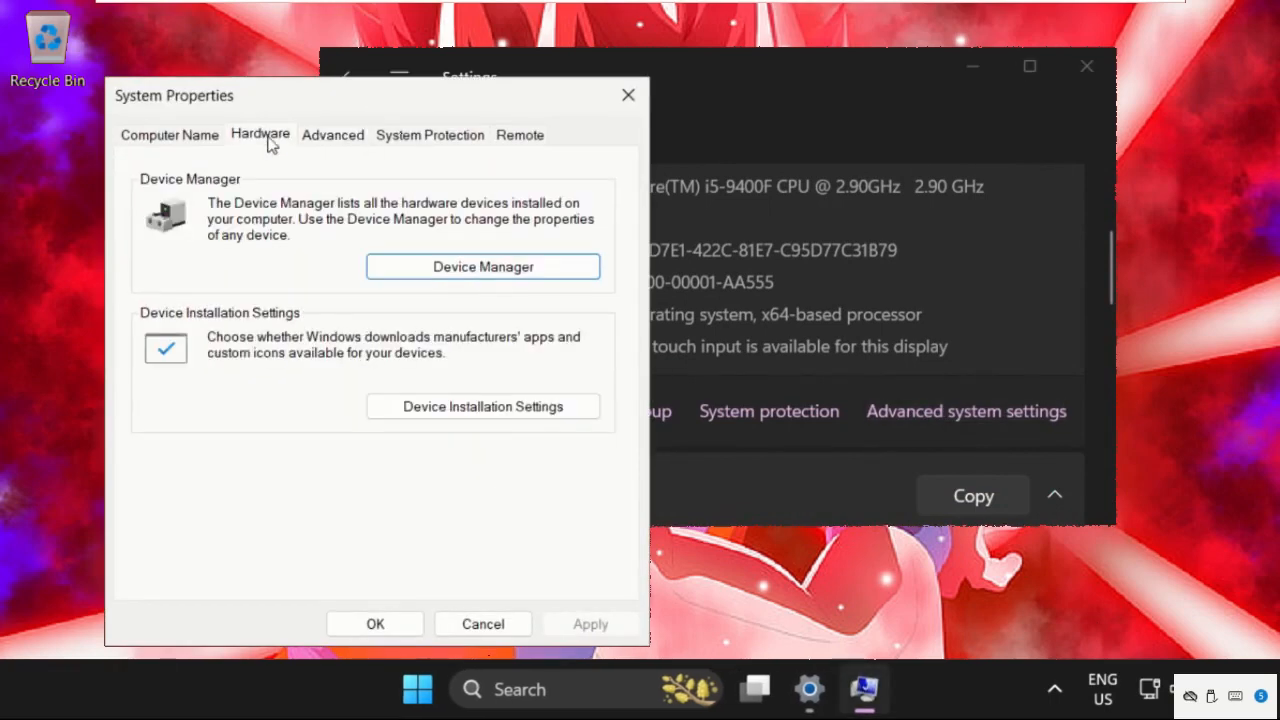
left_click(450, 407)
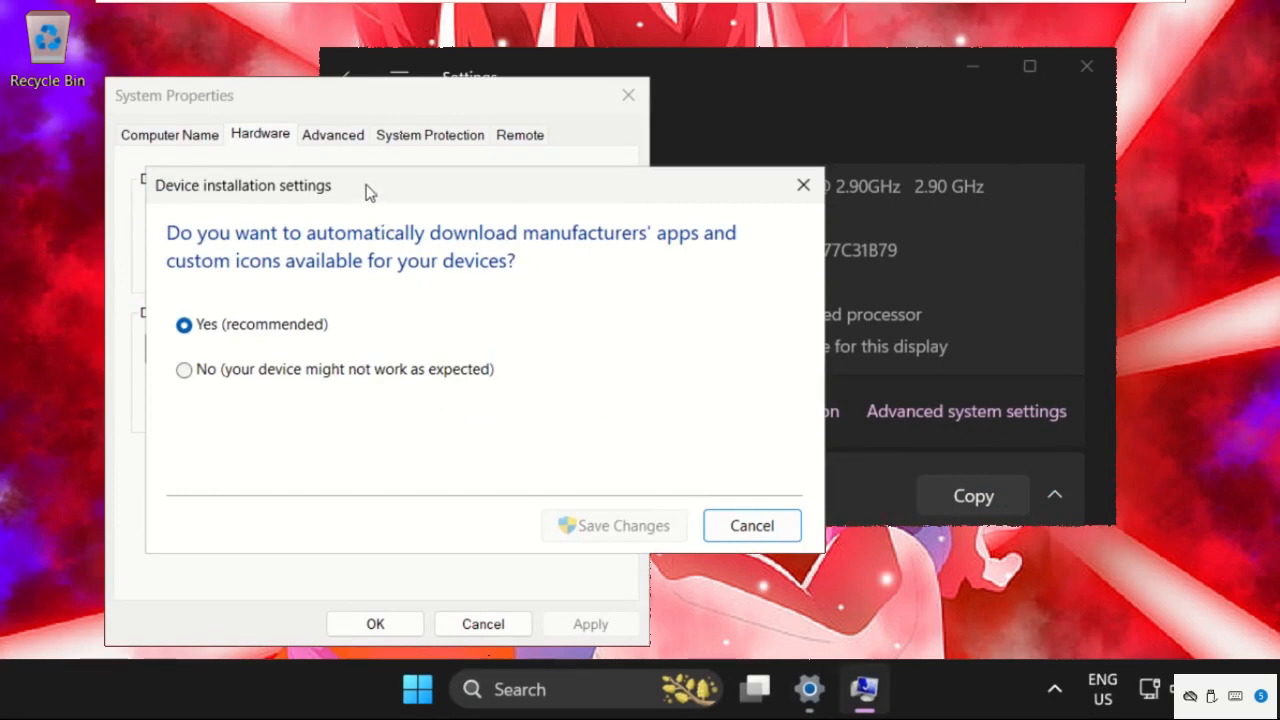
left_click_drag(366, 192, 648, 180)
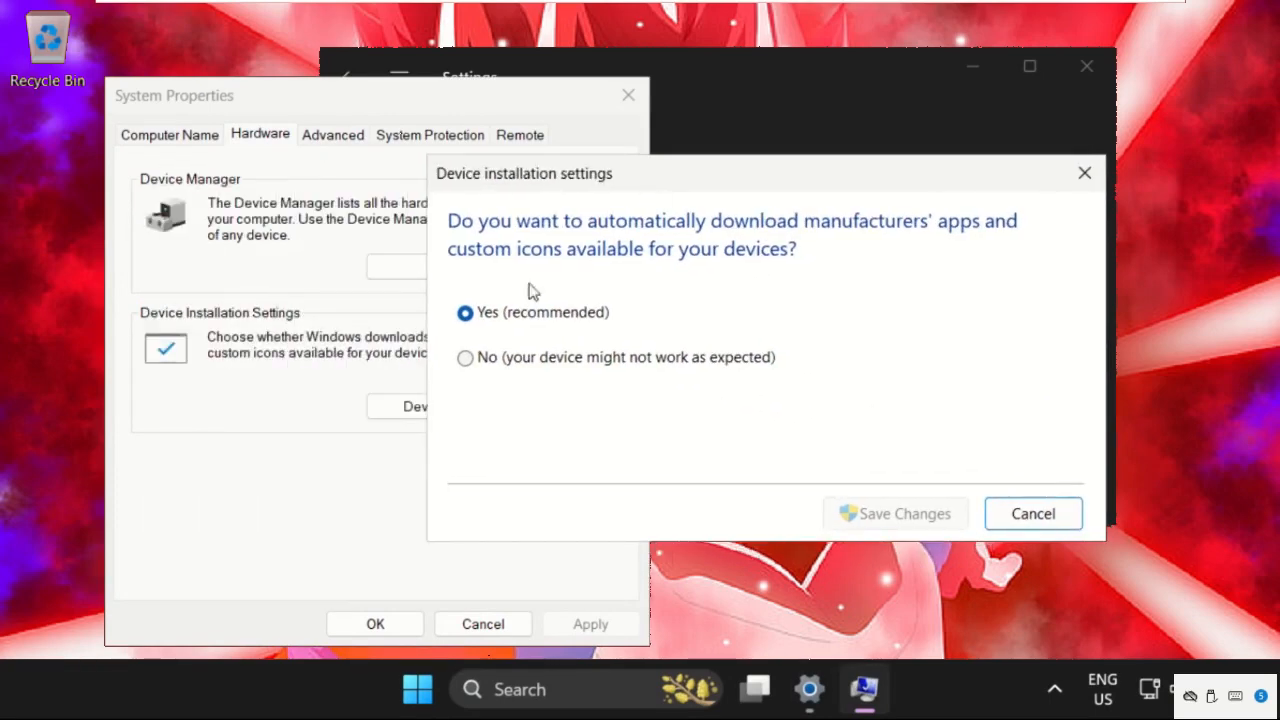
Set automatic downloading of manufacturers' apps and custom icons to No, save the change, and close System Properties and Settings
left_click(466, 359)
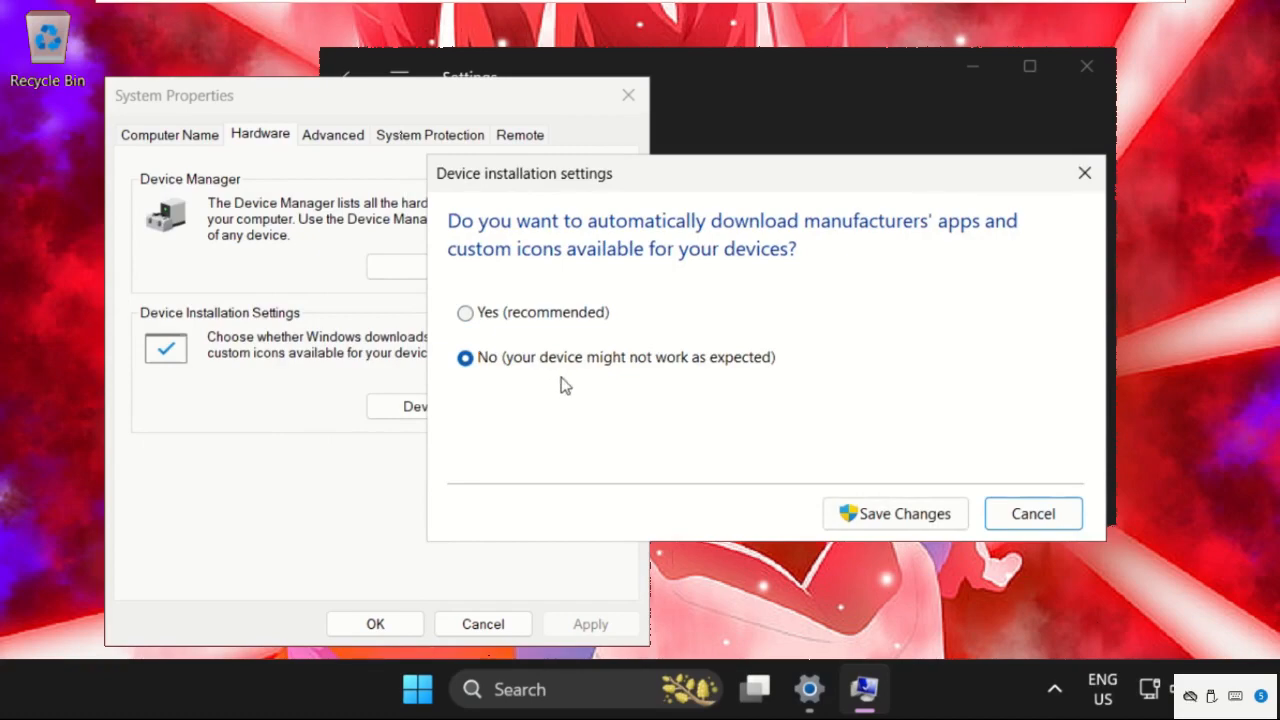
left_click(868, 514)
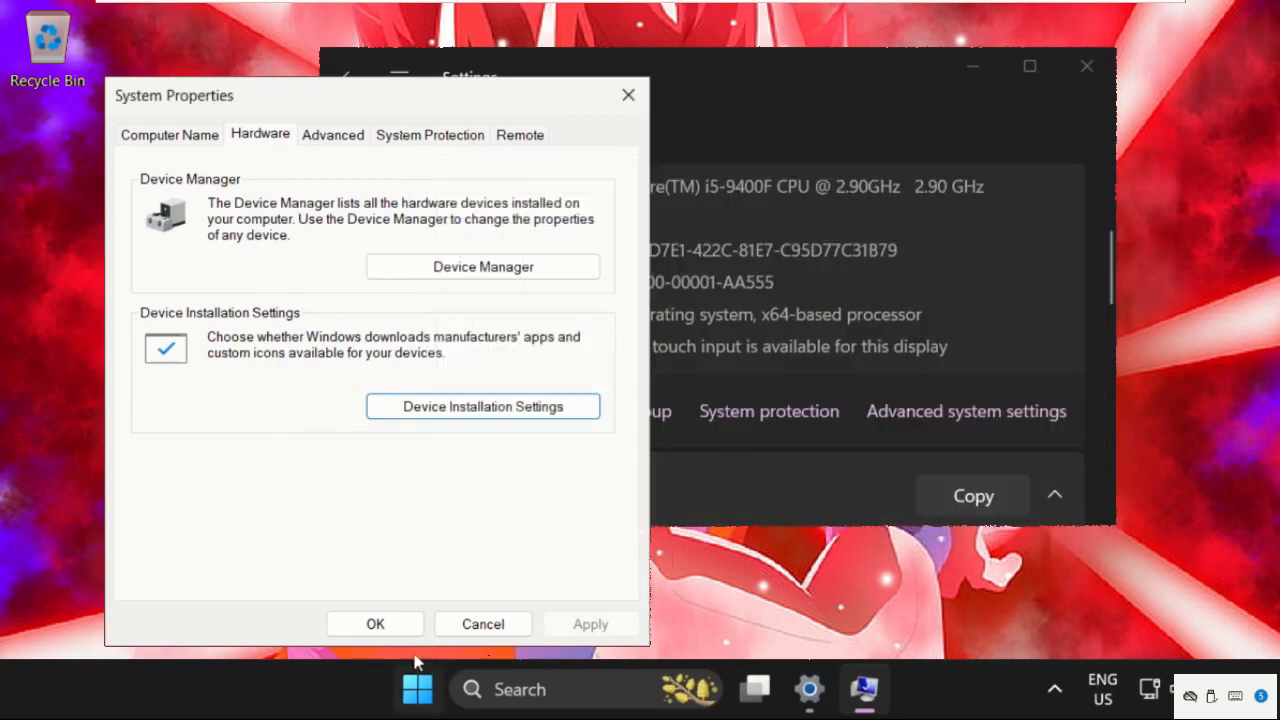
left_click(374, 625)
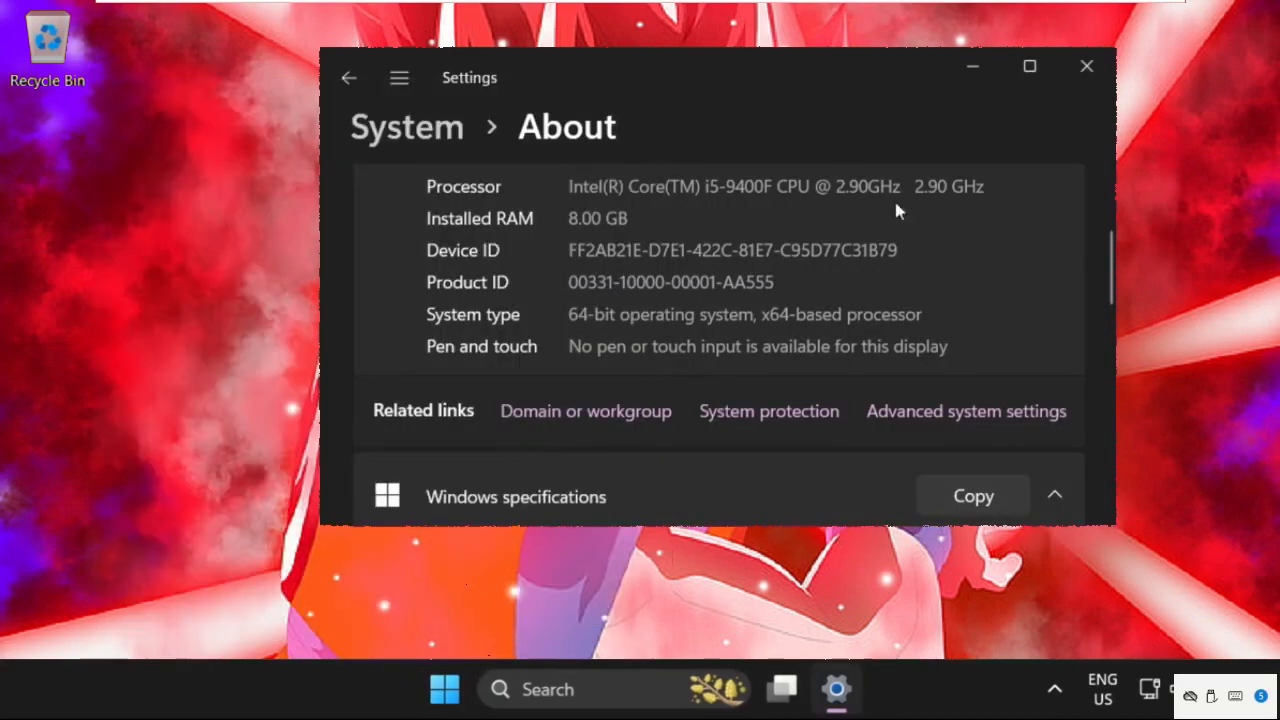
left_click(1087, 67)
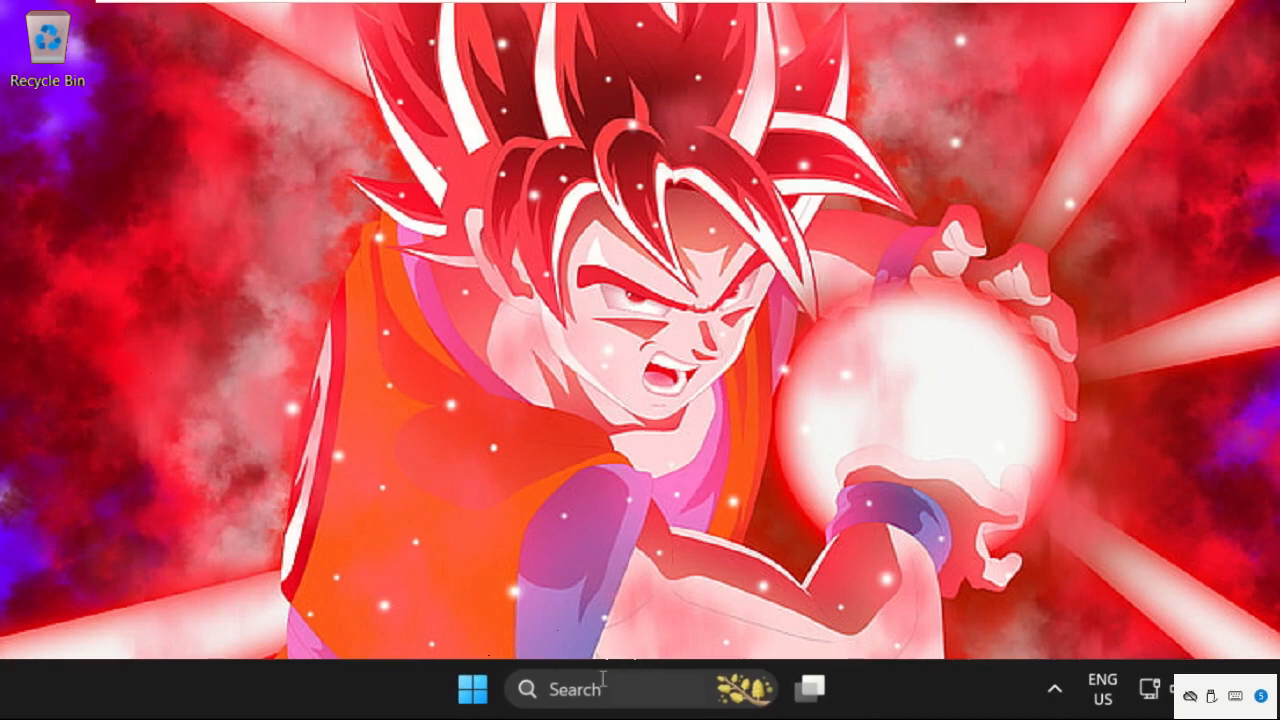
Open Device Manager and move its window toward the middle of the desktop
left_click(603, 681)
type("de")
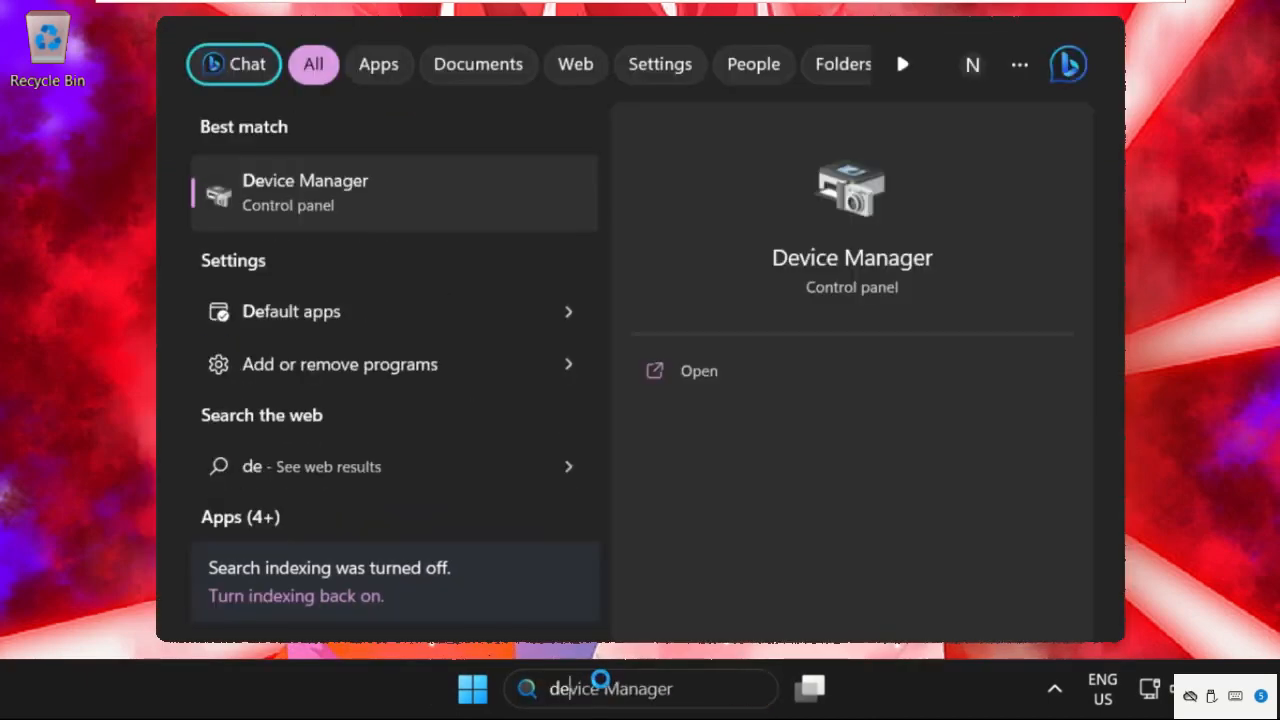
type("vi")
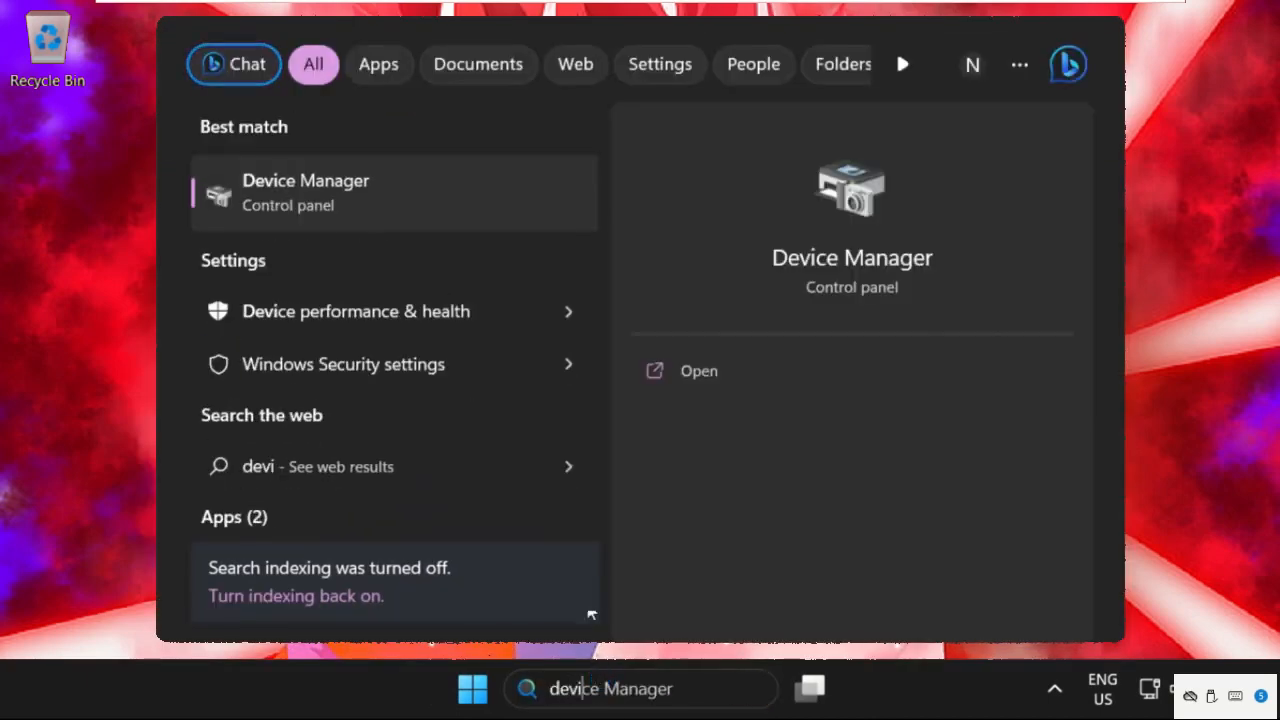
left_click(356, 202)
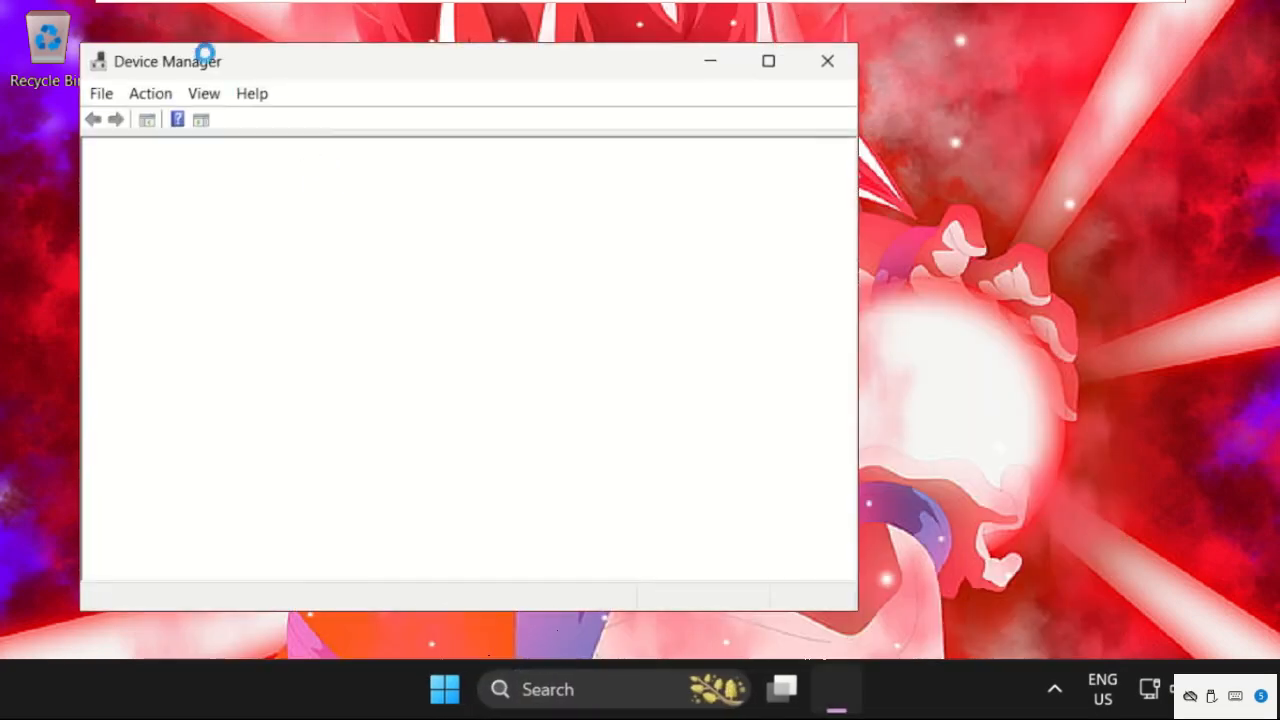
left_click_drag(274, 68, 471, 80)
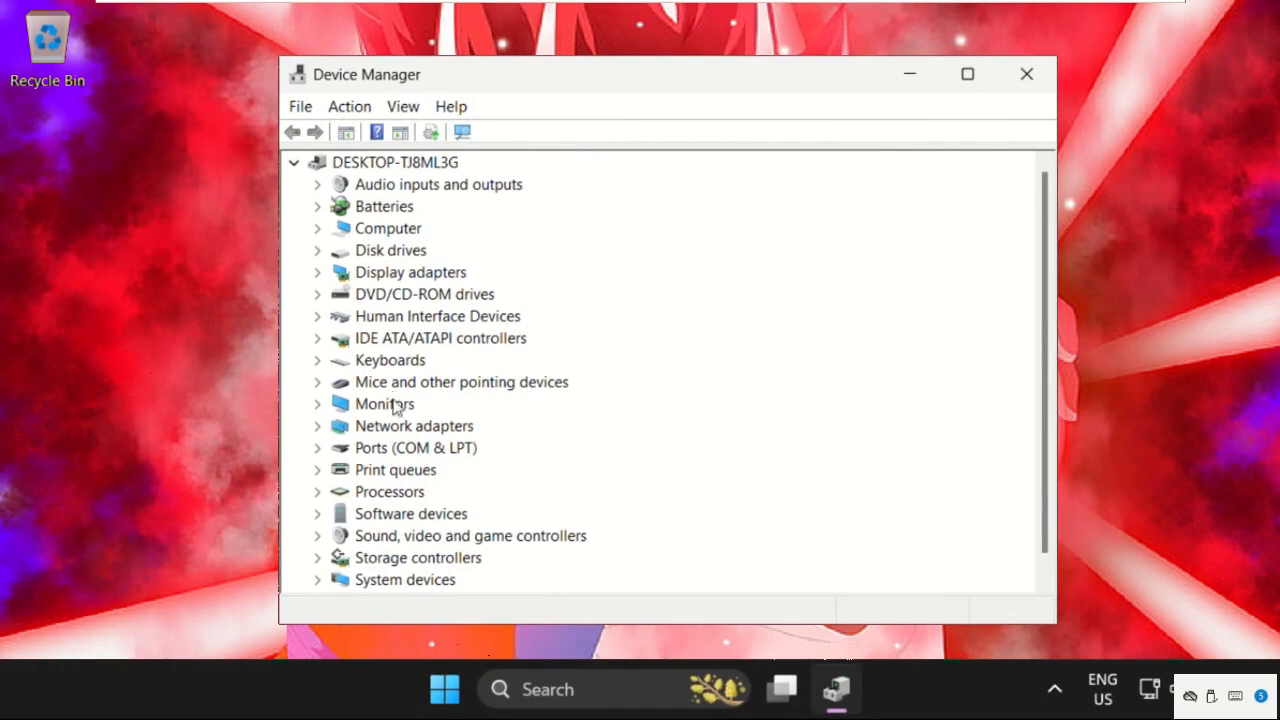
Open the driver properties of the High Definition Audio Device under Sound, video and game controllers
scroll(396, 406, "down", 1)
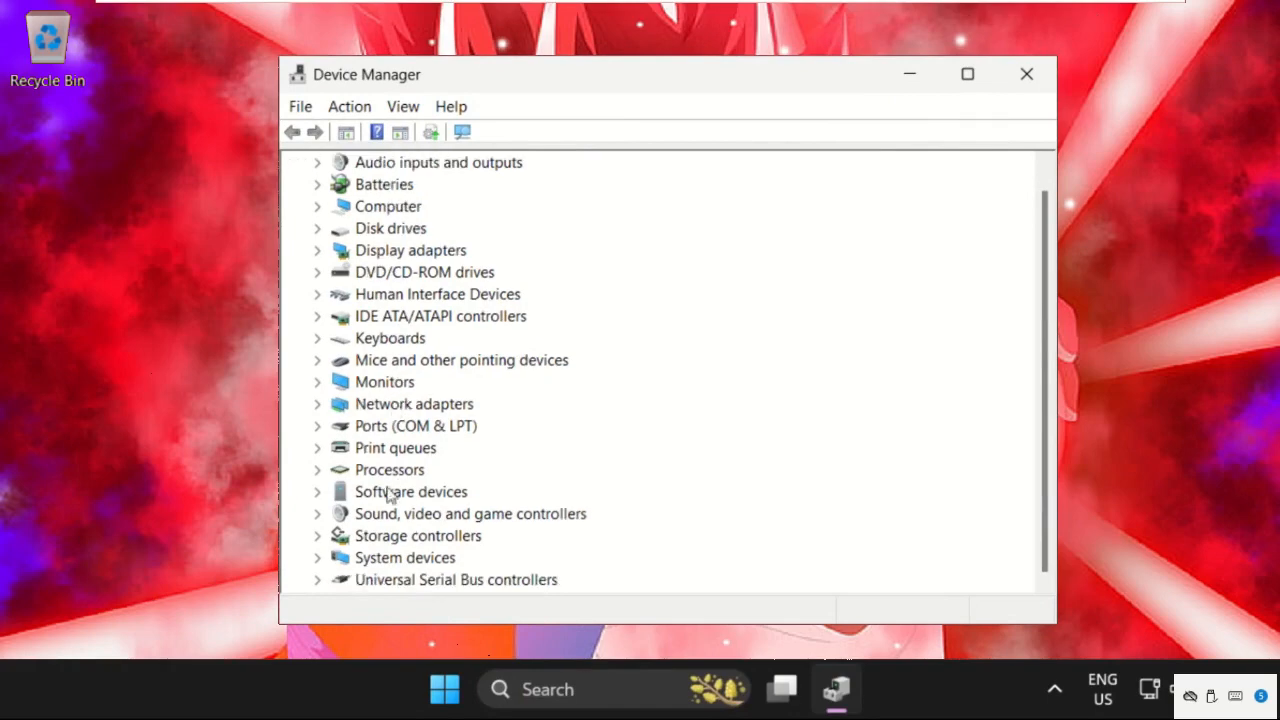
left_click(317, 516)
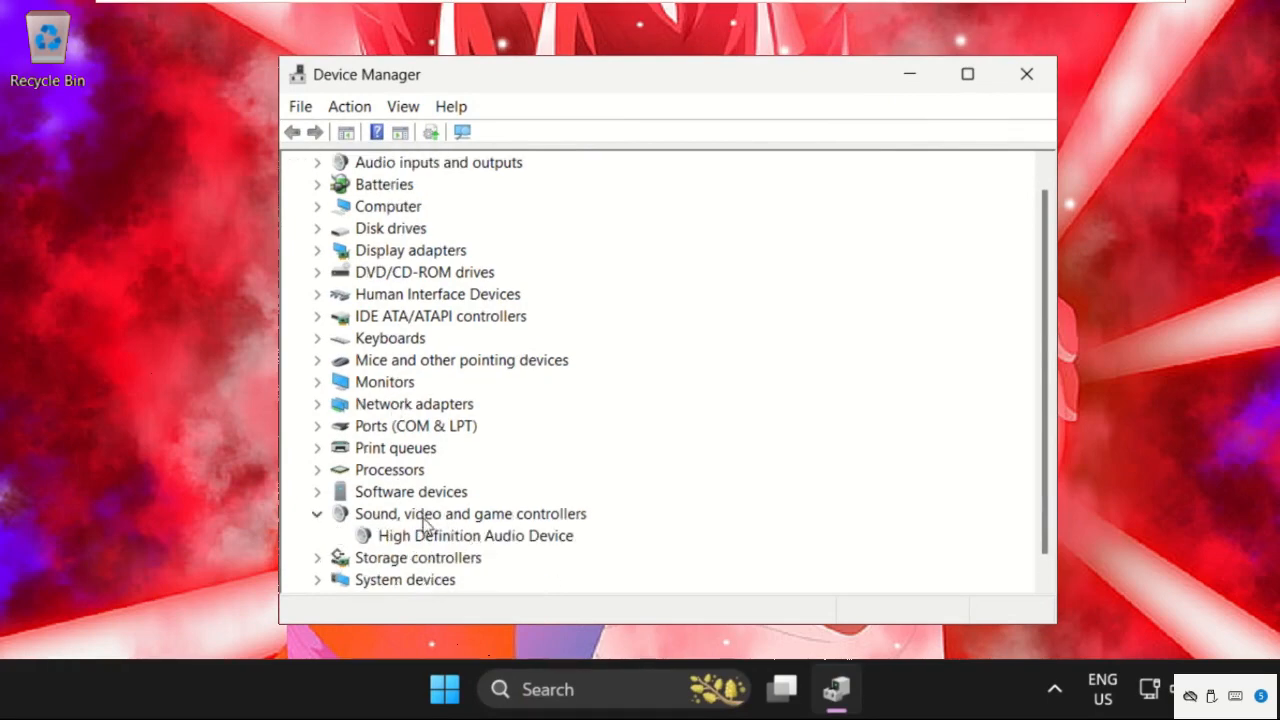
left_click(460, 538)
right_click(462, 538)
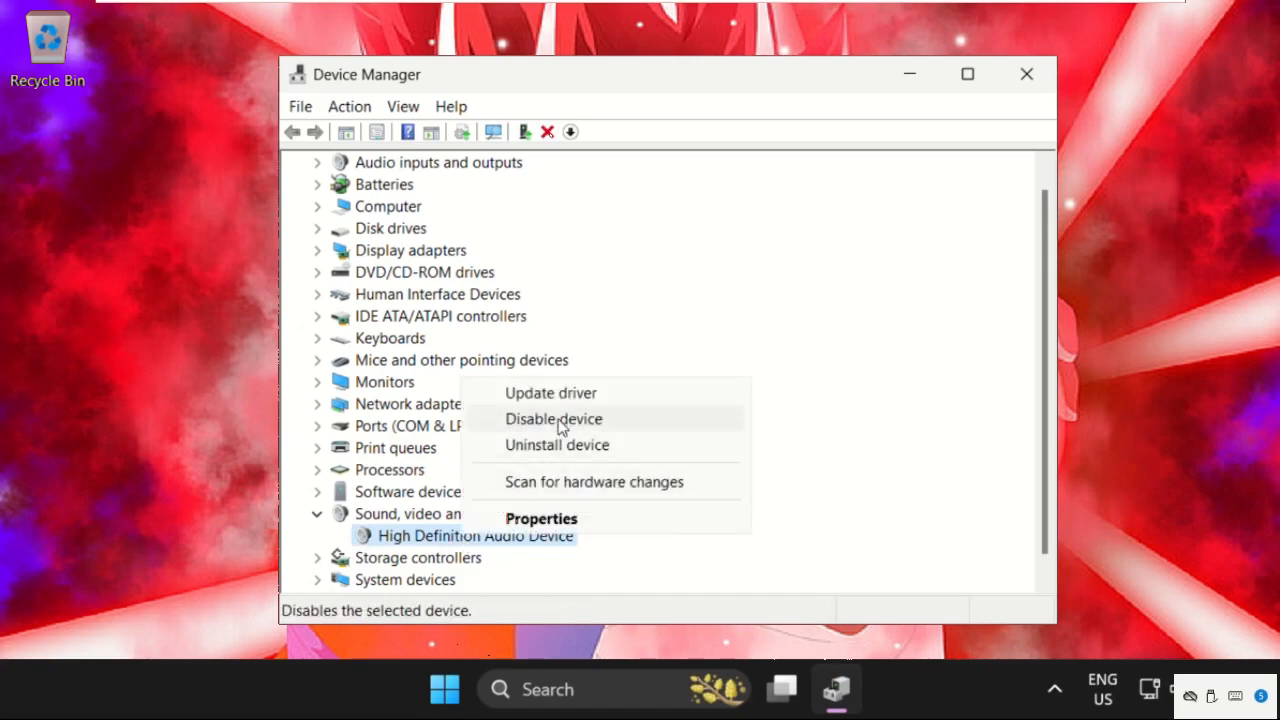
left_click(555, 516)
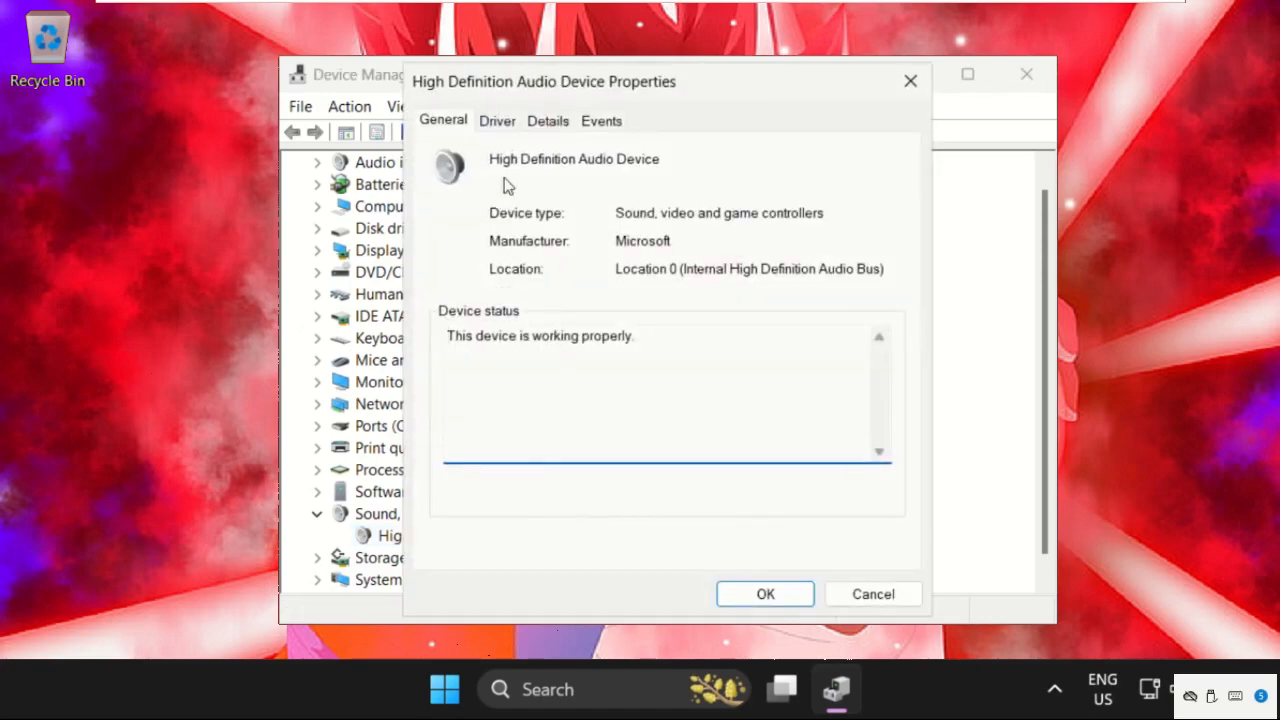
left_click(509, 130)
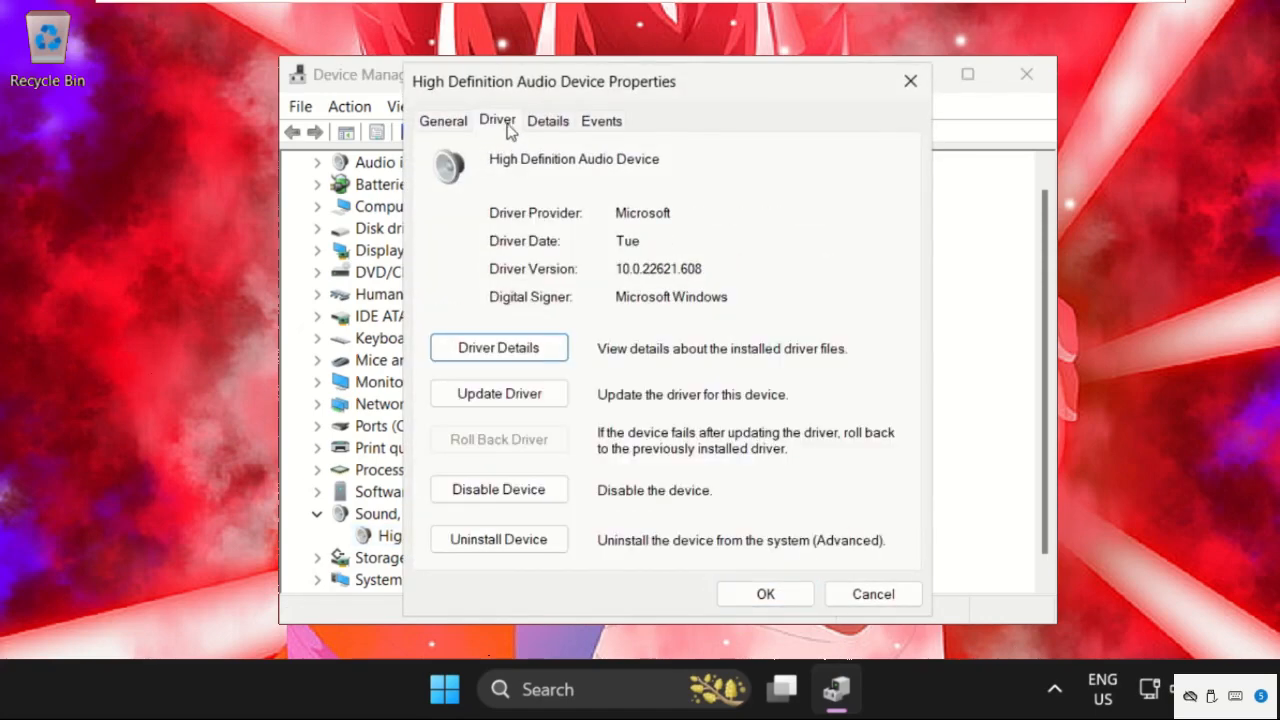
Run an automatic driver search for the High Definition Audio Device and close the update wizard
left_click(497, 404)
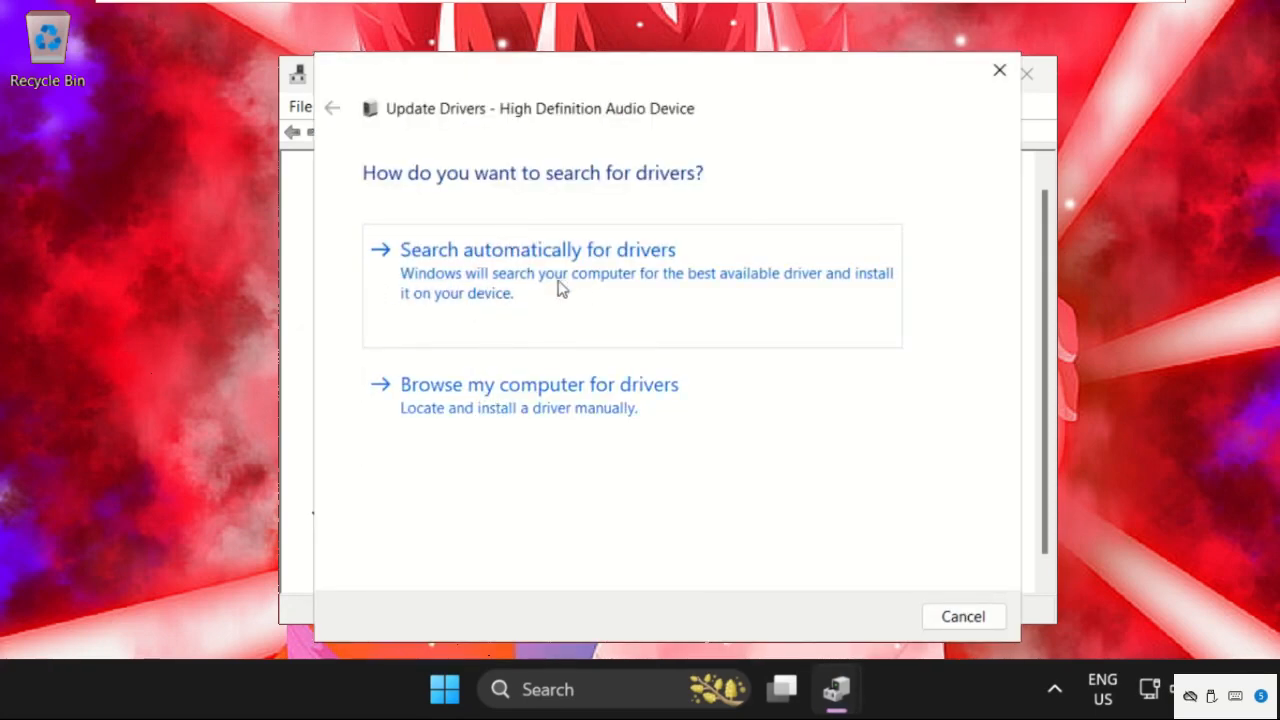
left_click(530, 284)
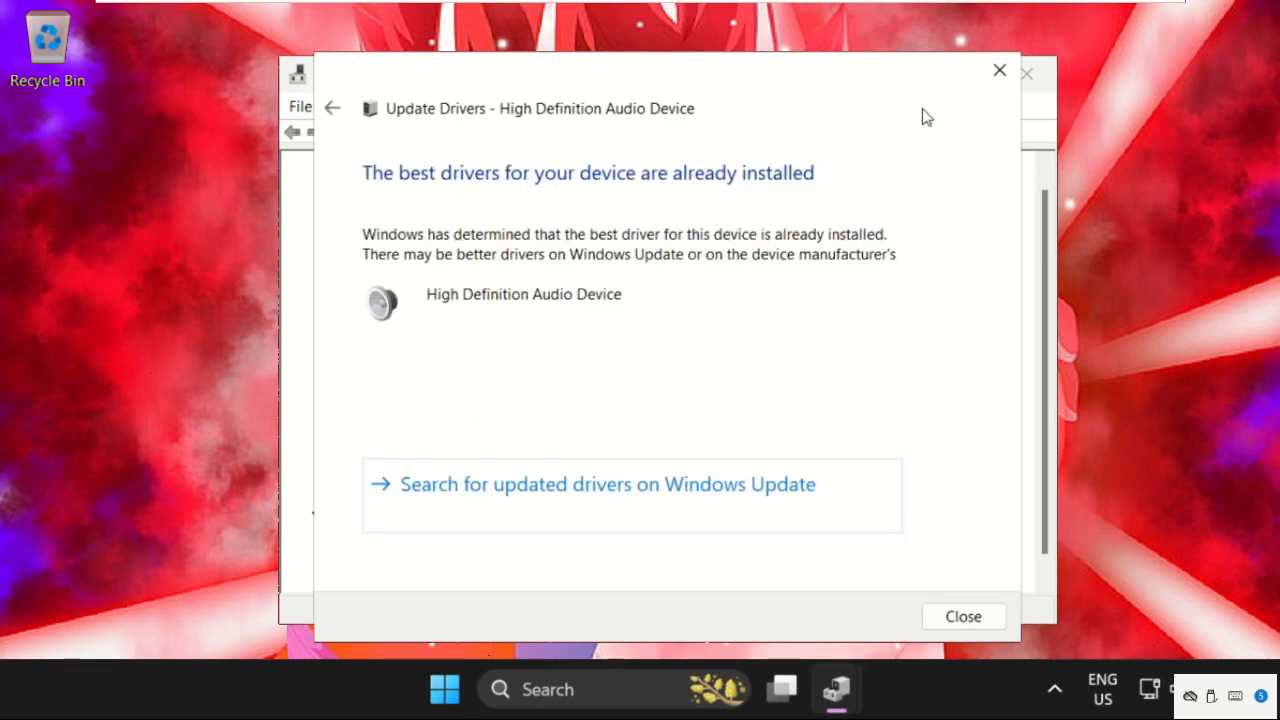
left_click(1000, 72)
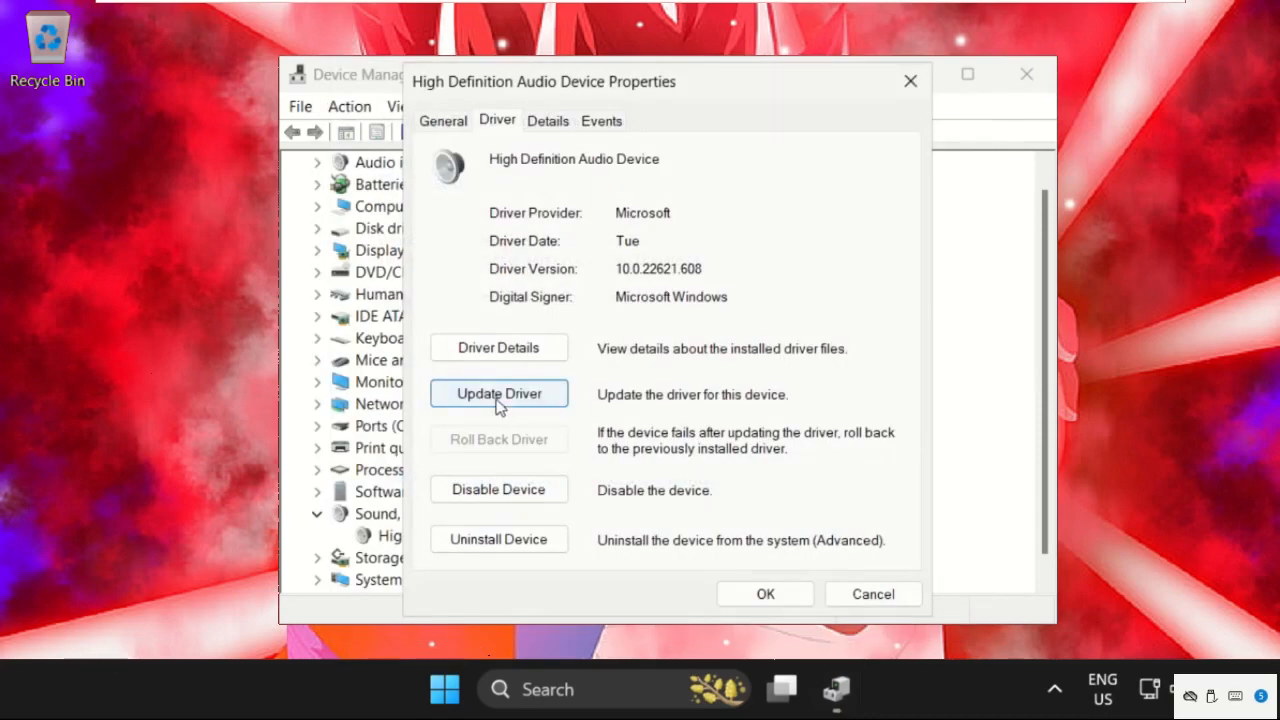
Manually install the High Definition Audio Device driver from the computer's list of available drivers, accept the installation and close Device Manager
left_click(499, 394)
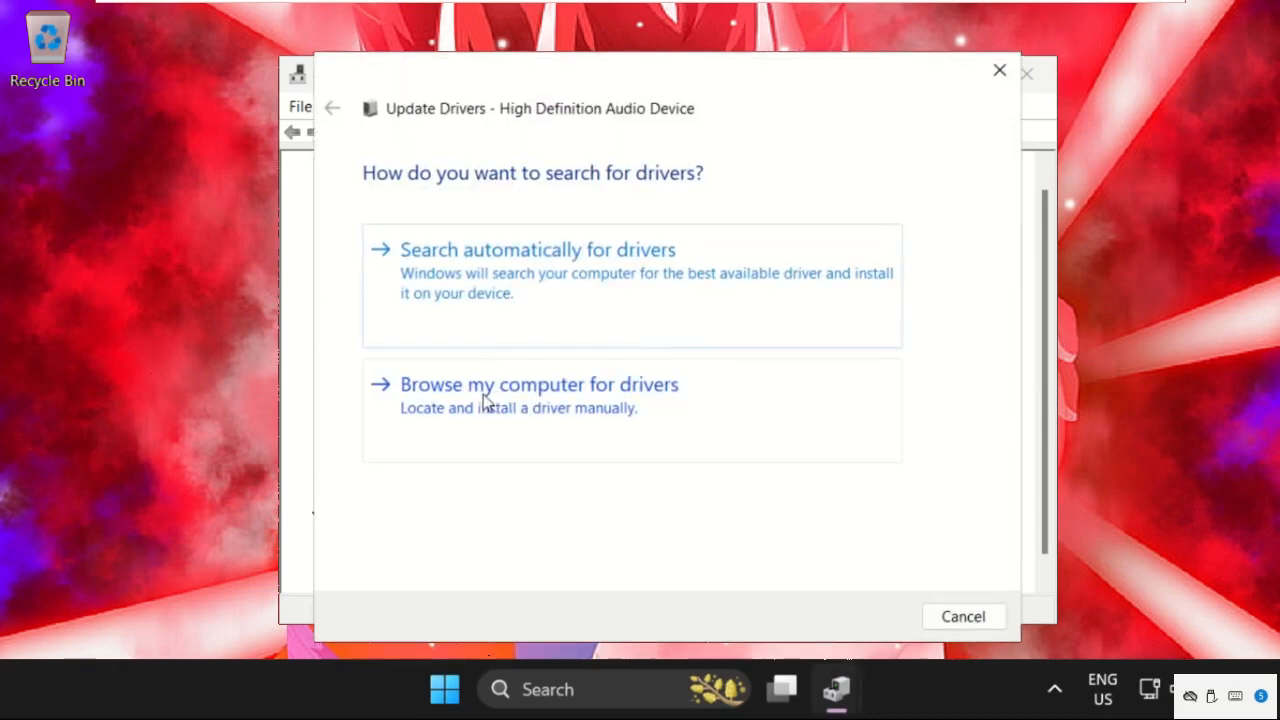
left_click(556, 410)
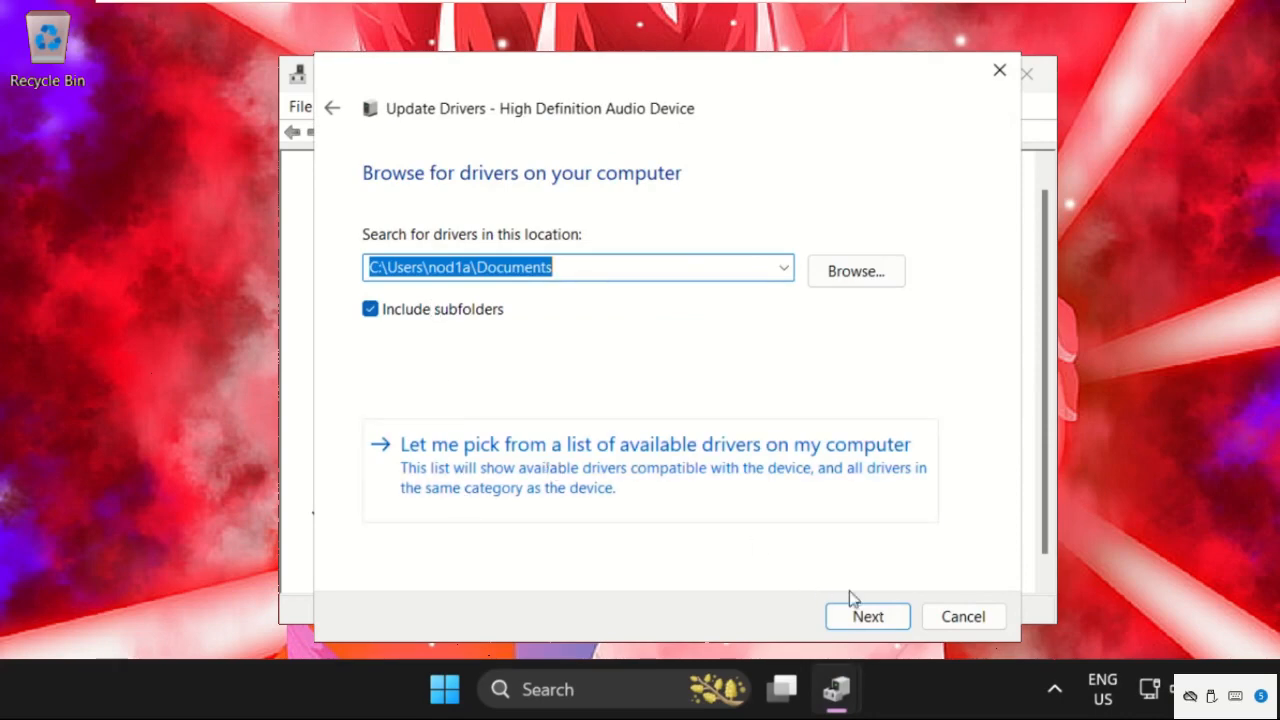
left_click(695, 475)
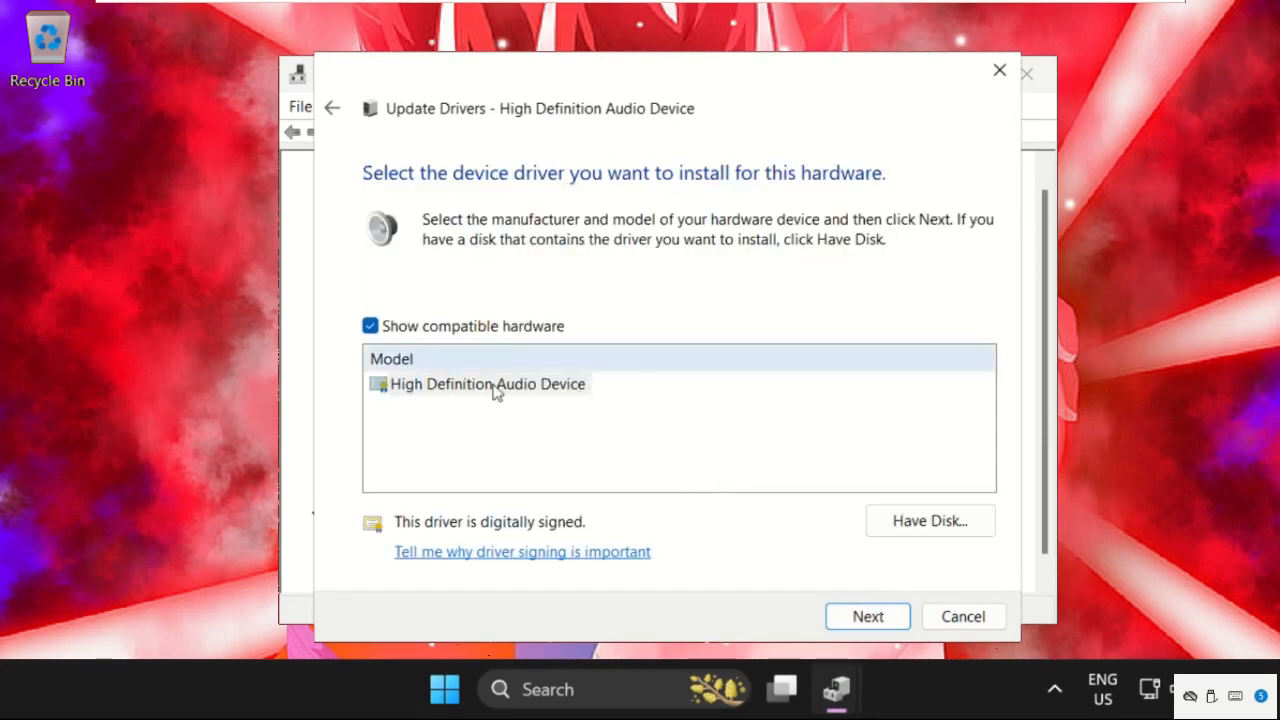
left_click(862, 616)
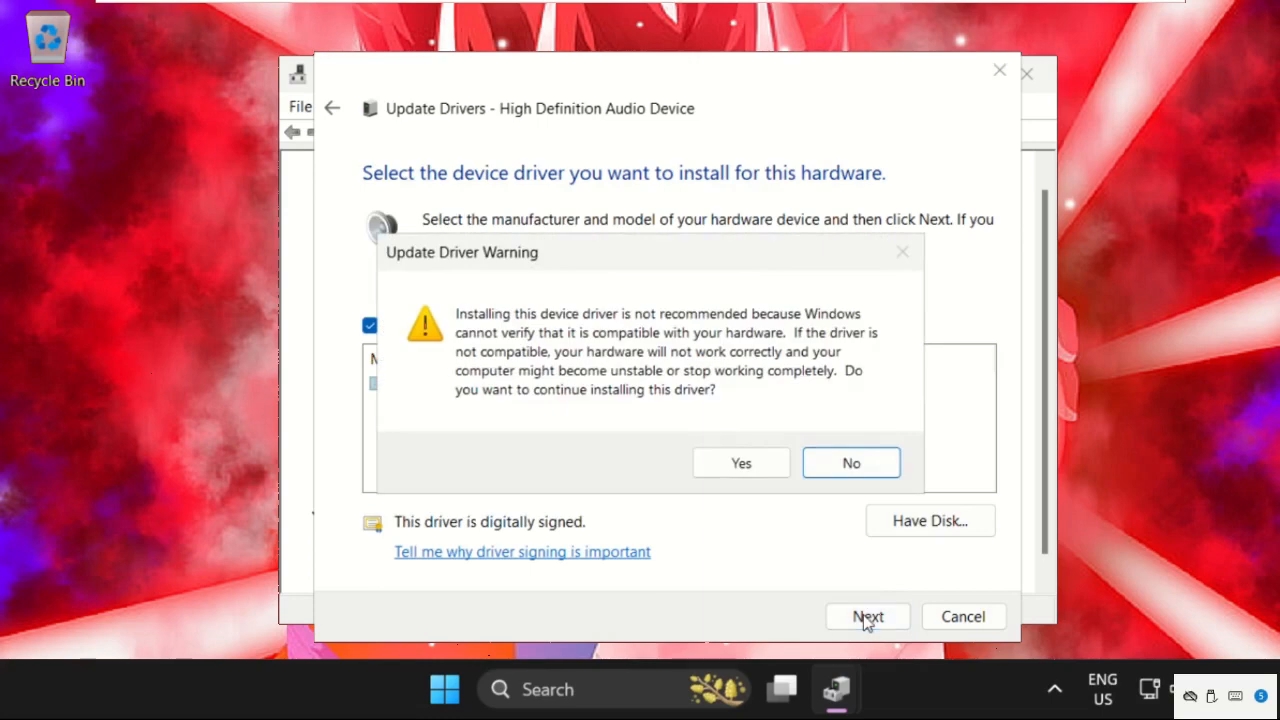
left_click(742, 465)
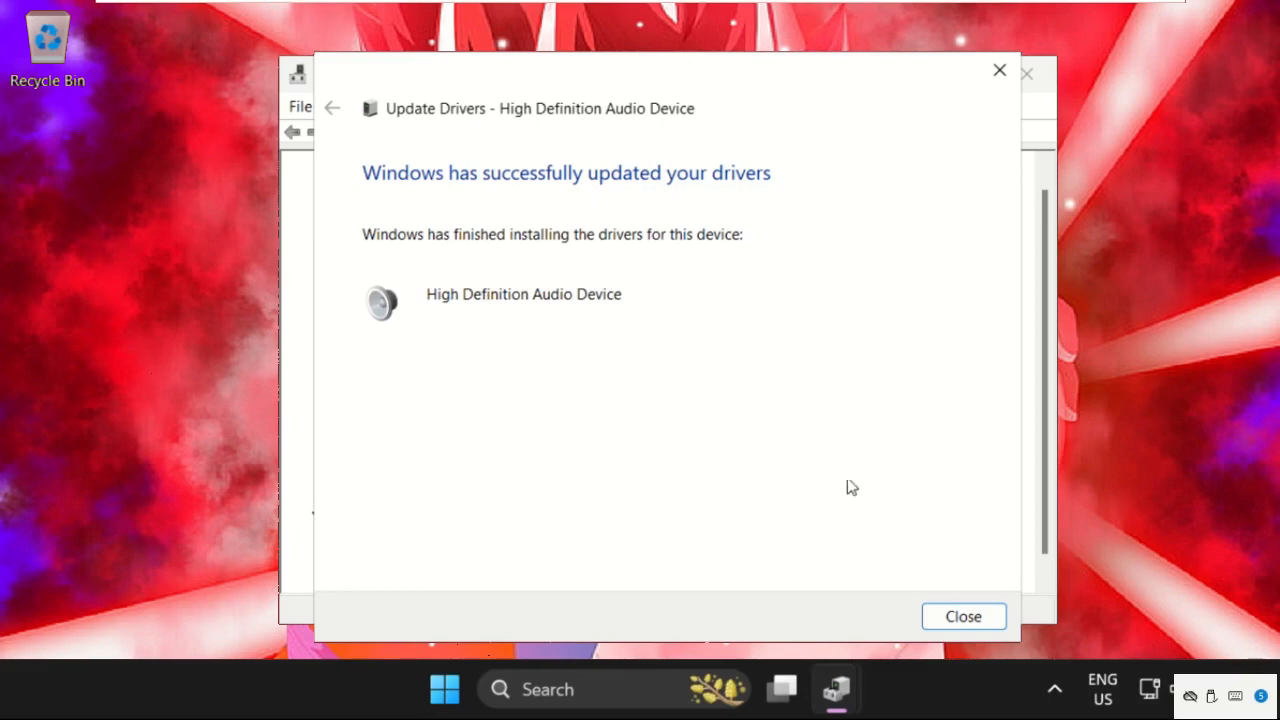
left_click(952, 616)
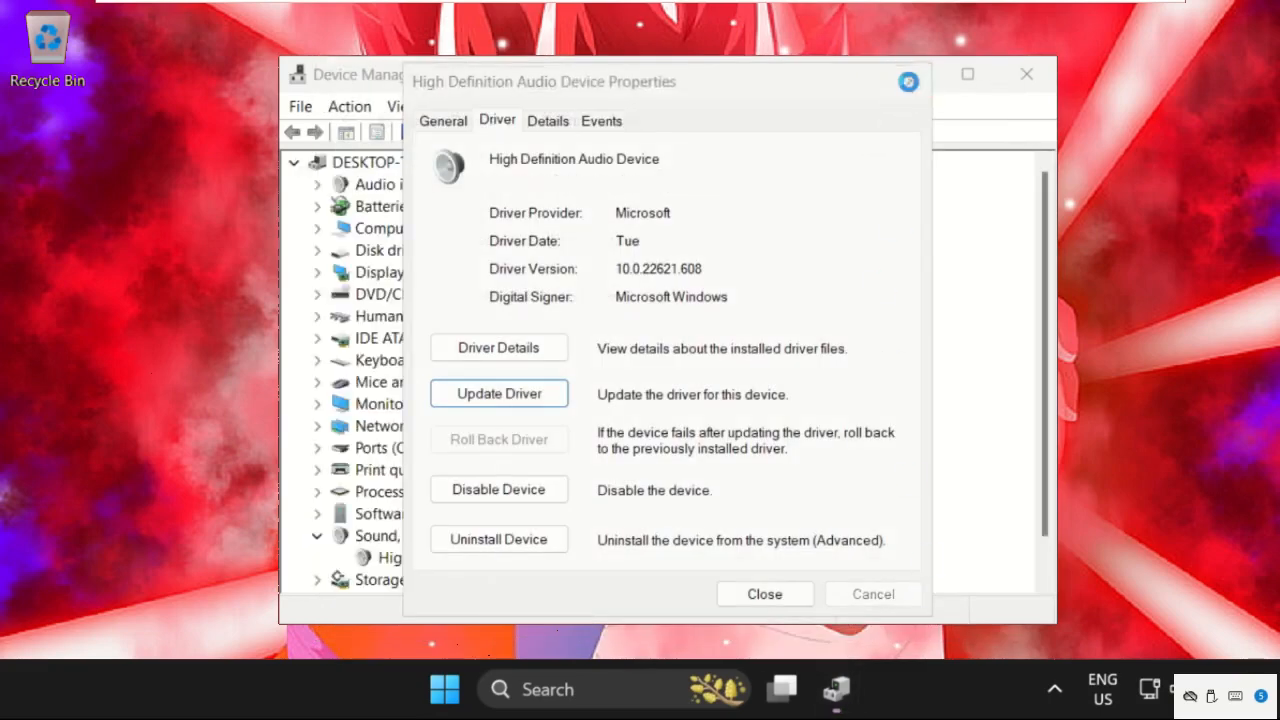
left_click(909, 80)
left_click(1028, 78)
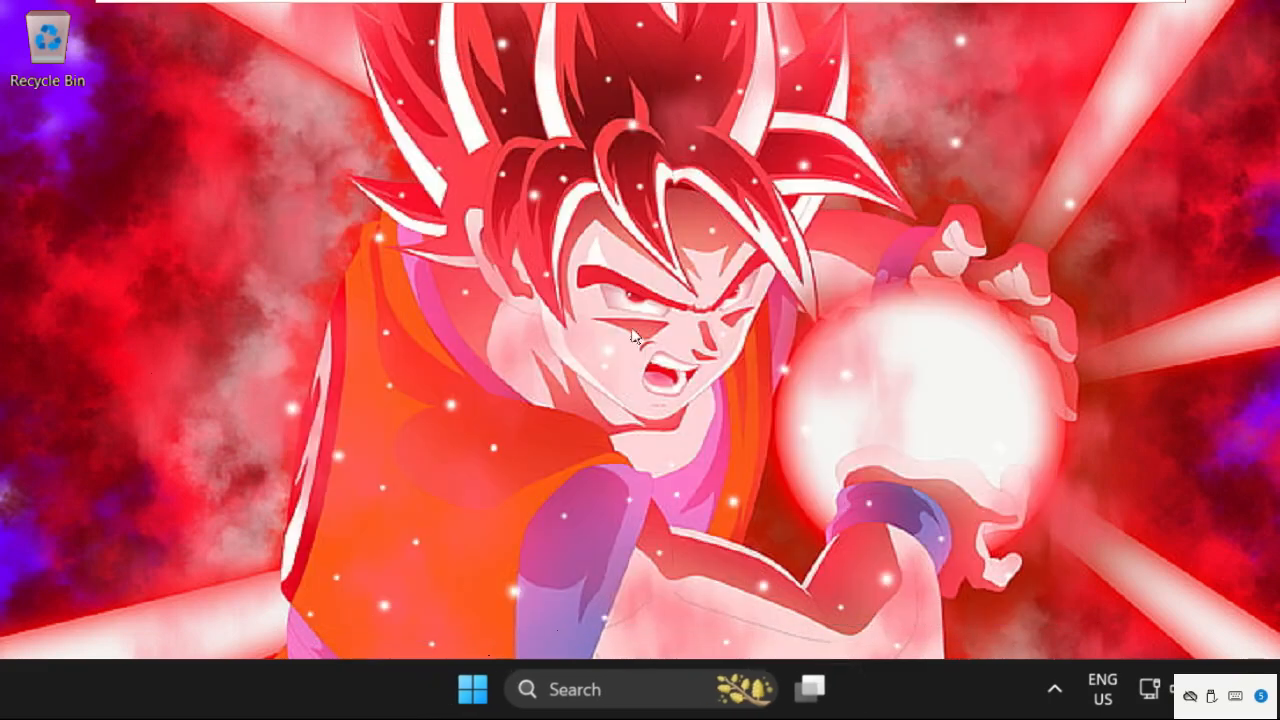
Open the Other troubleshooters page in the Troubleshoot section of Windows Settings
left_click(604, 689)
type("settings")
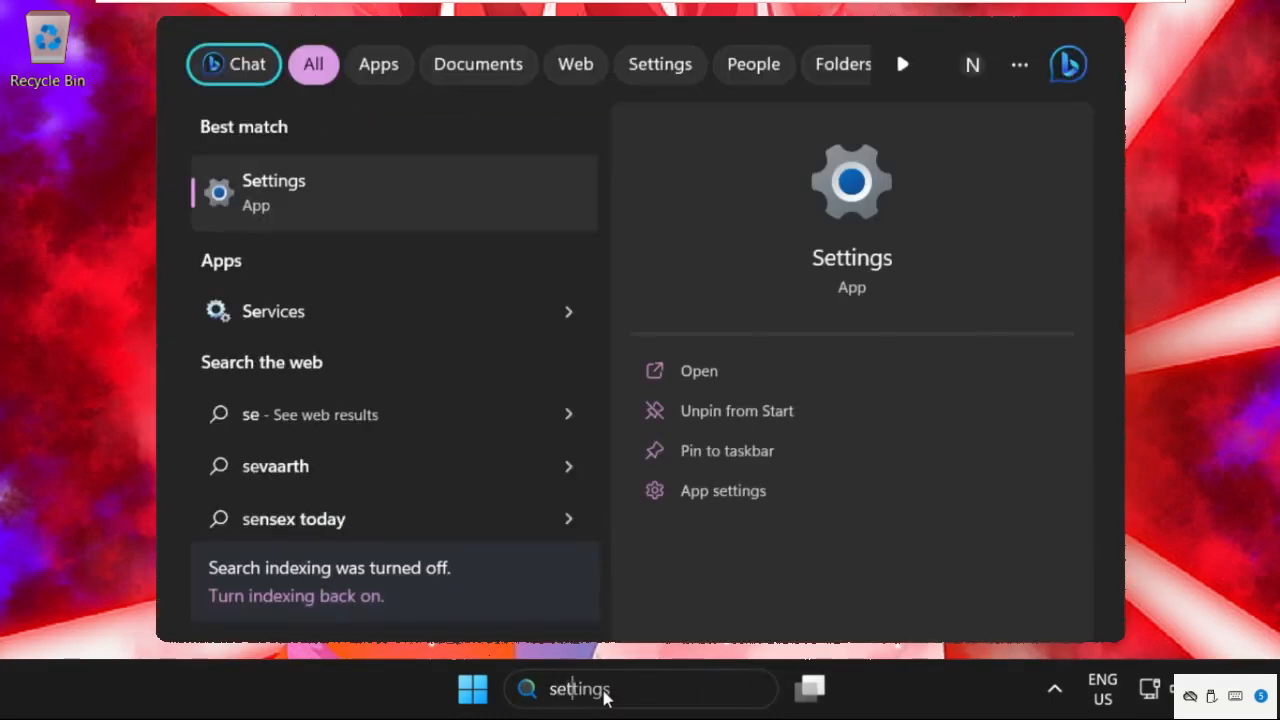
left_click(388, 197)
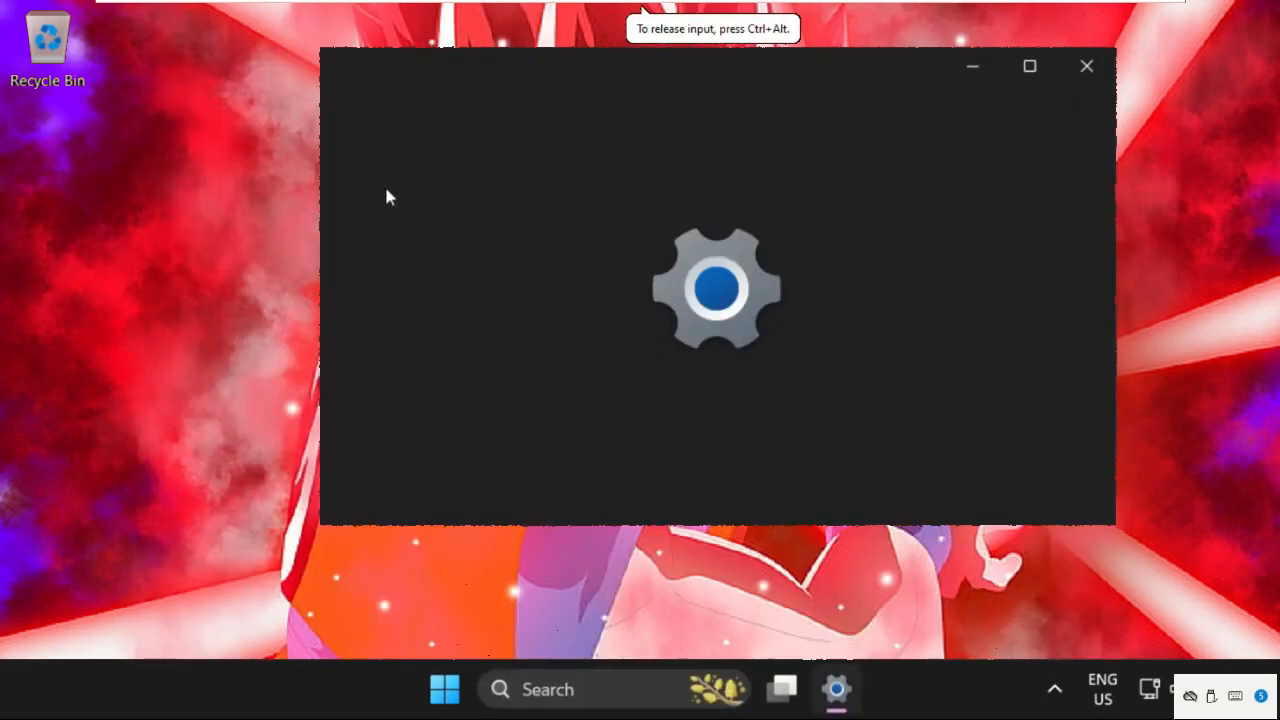
scroll(770, 273, "down", 5)
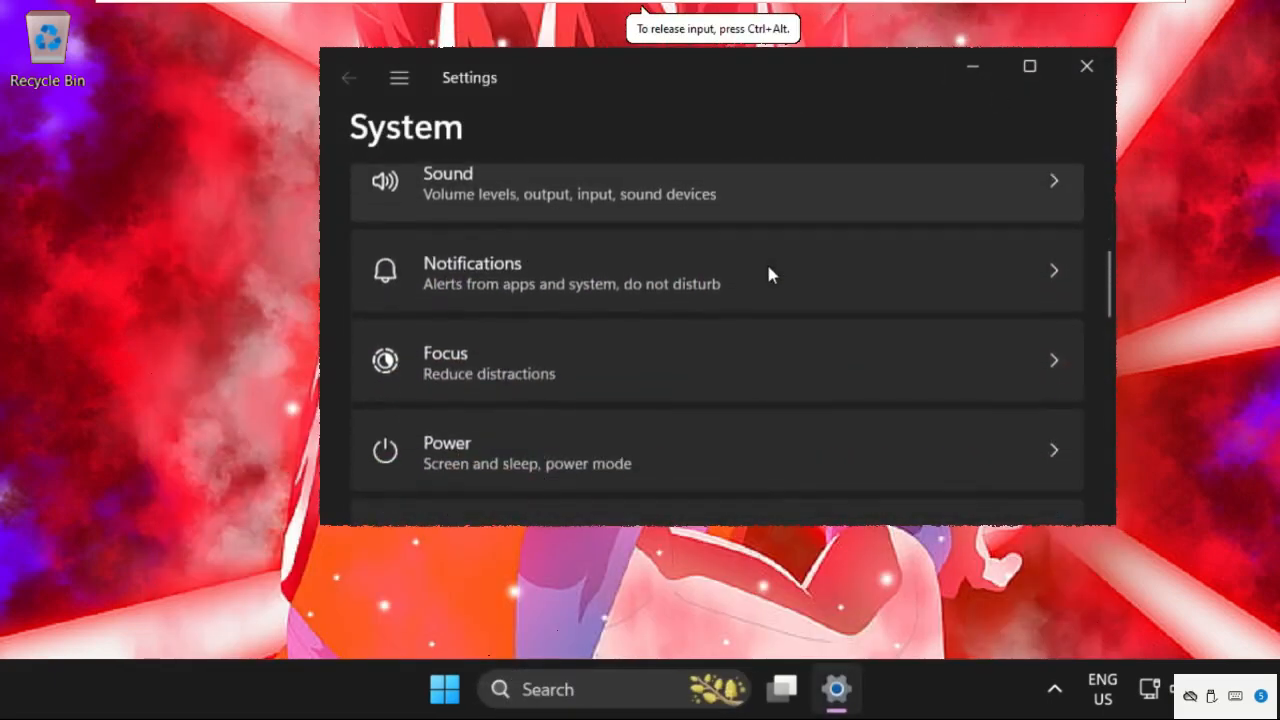
scroll(770, 273, "down", 5)
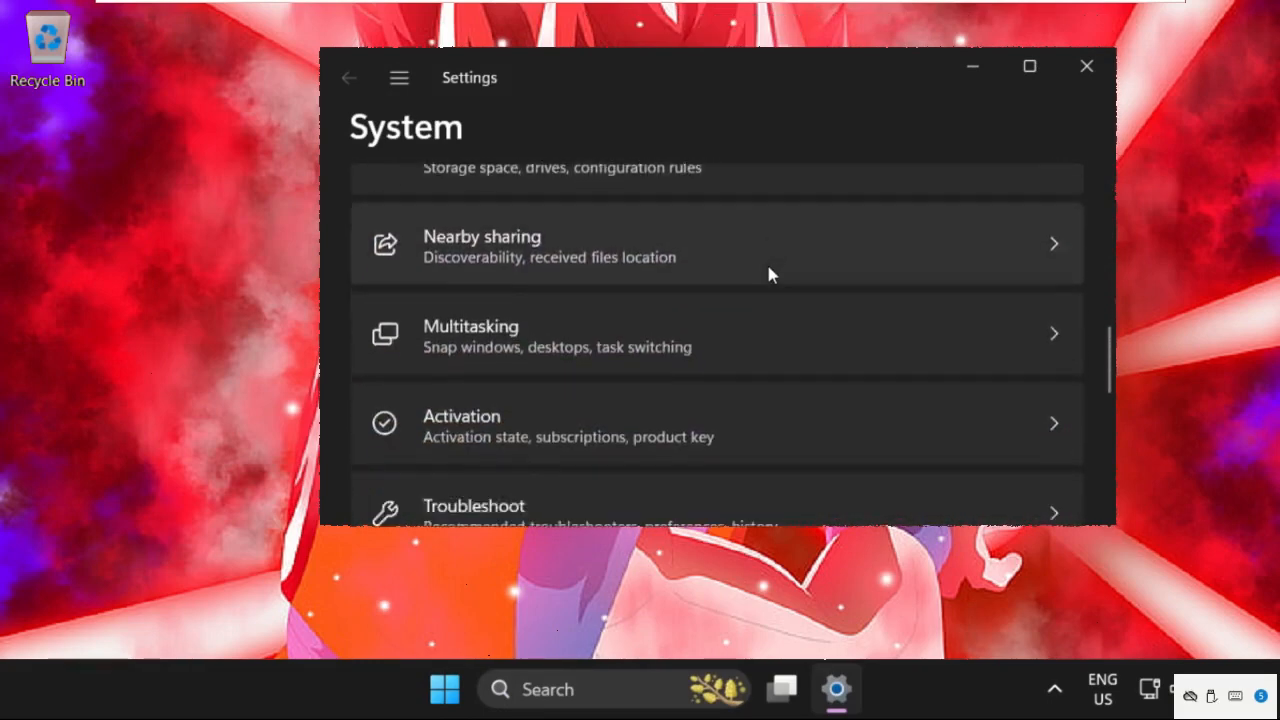
left_click(626, 334)
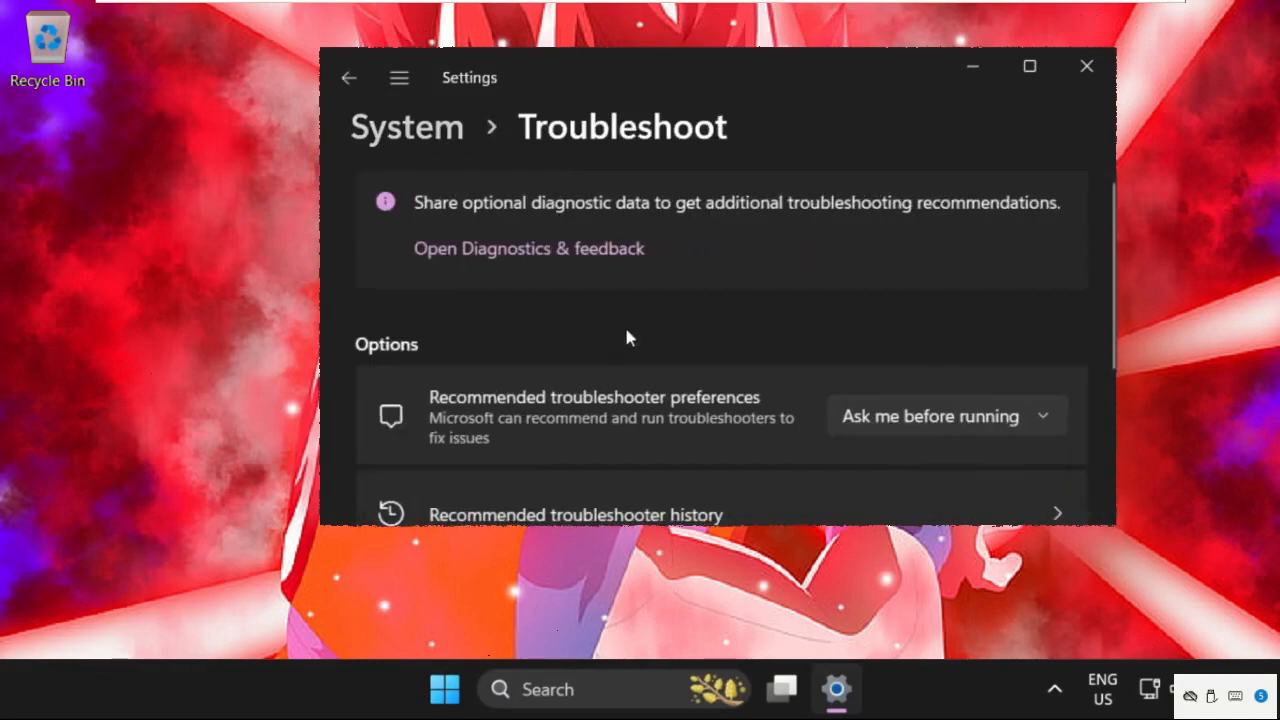
scroll(627, 336, "down", 1)
scroll(627, 338, "down", 3)
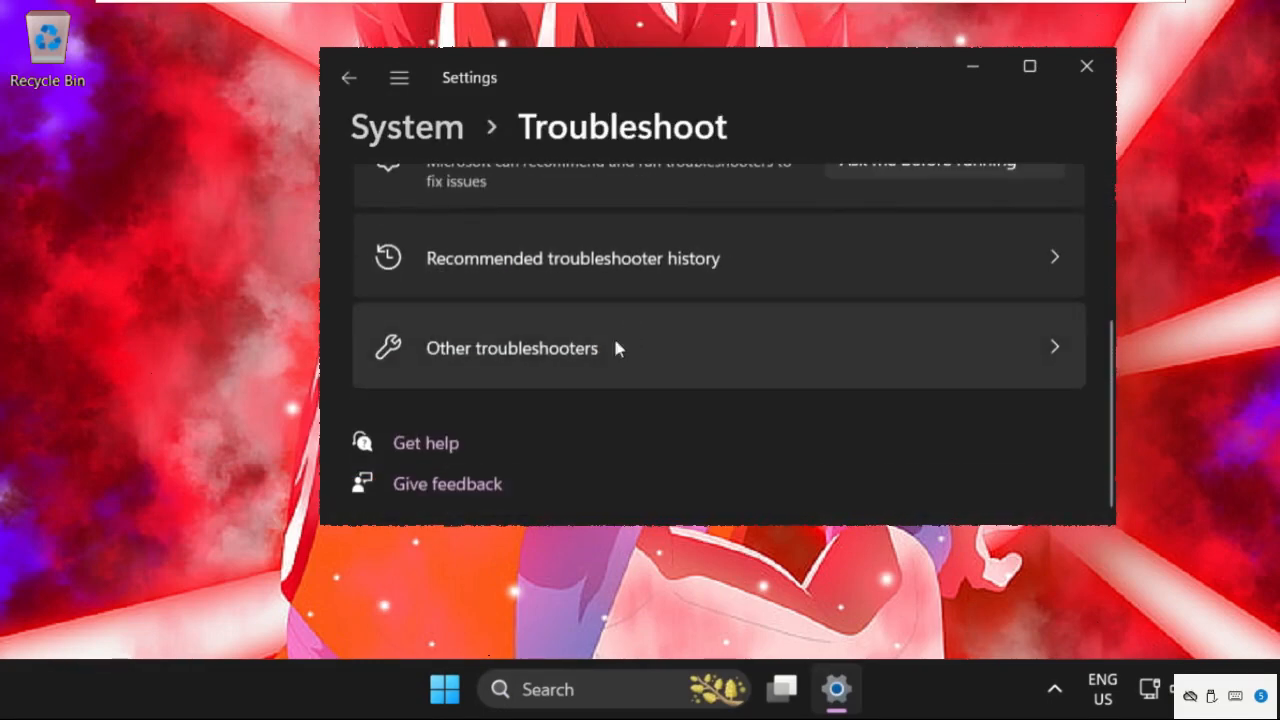
left_click(626, 357)
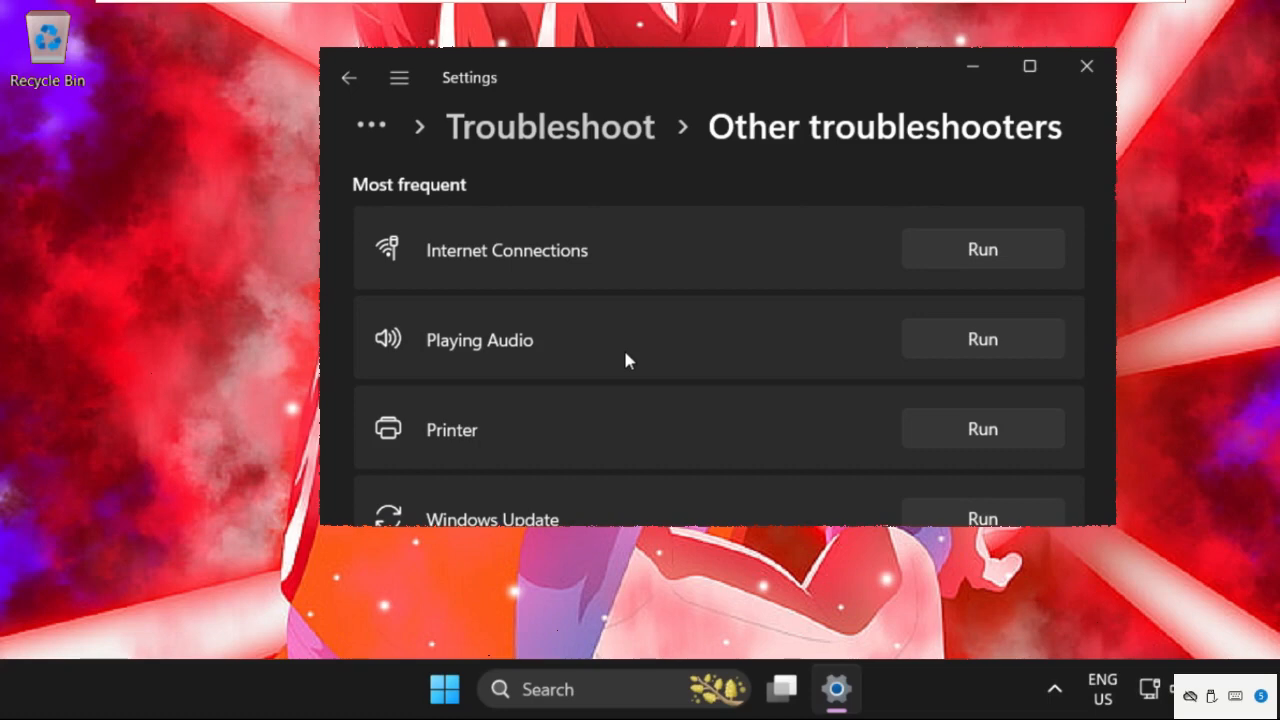
Run the Playing Audio troubleshooter, choose to open Audio Enhancements, and close the troubleshooter
scroll(626, 353, "down", 1)
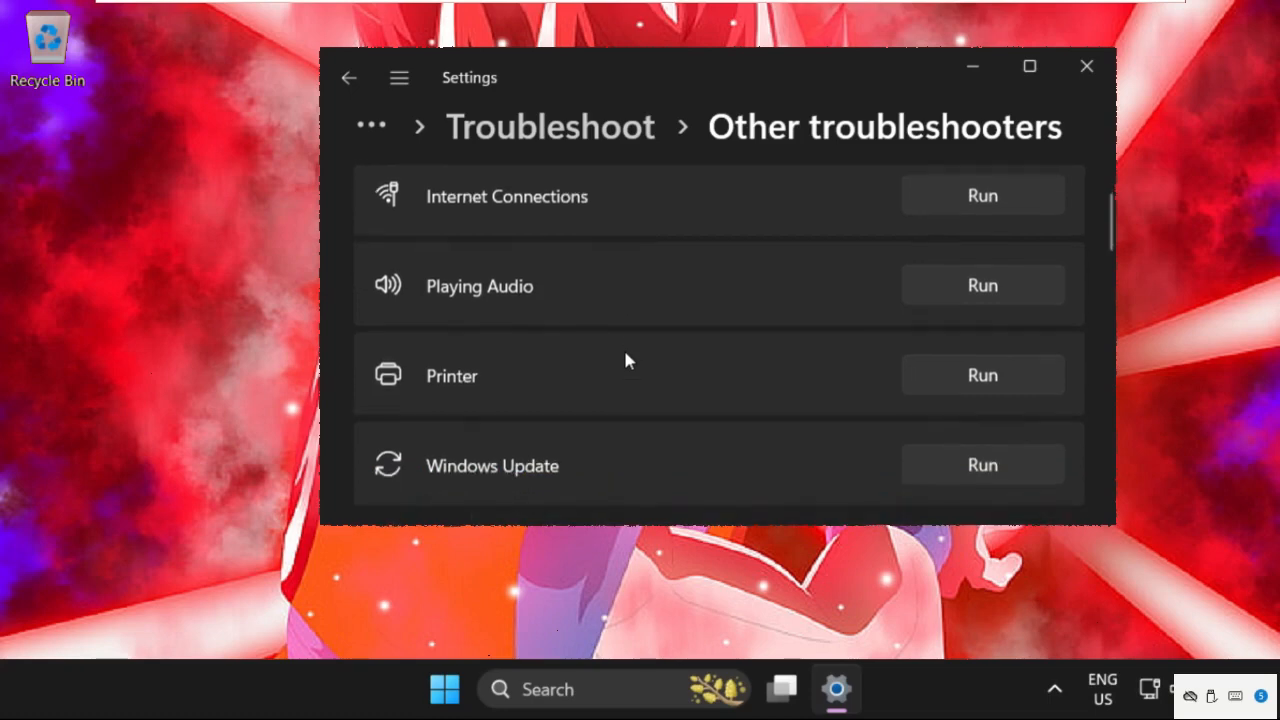
left_click(1011, 287)
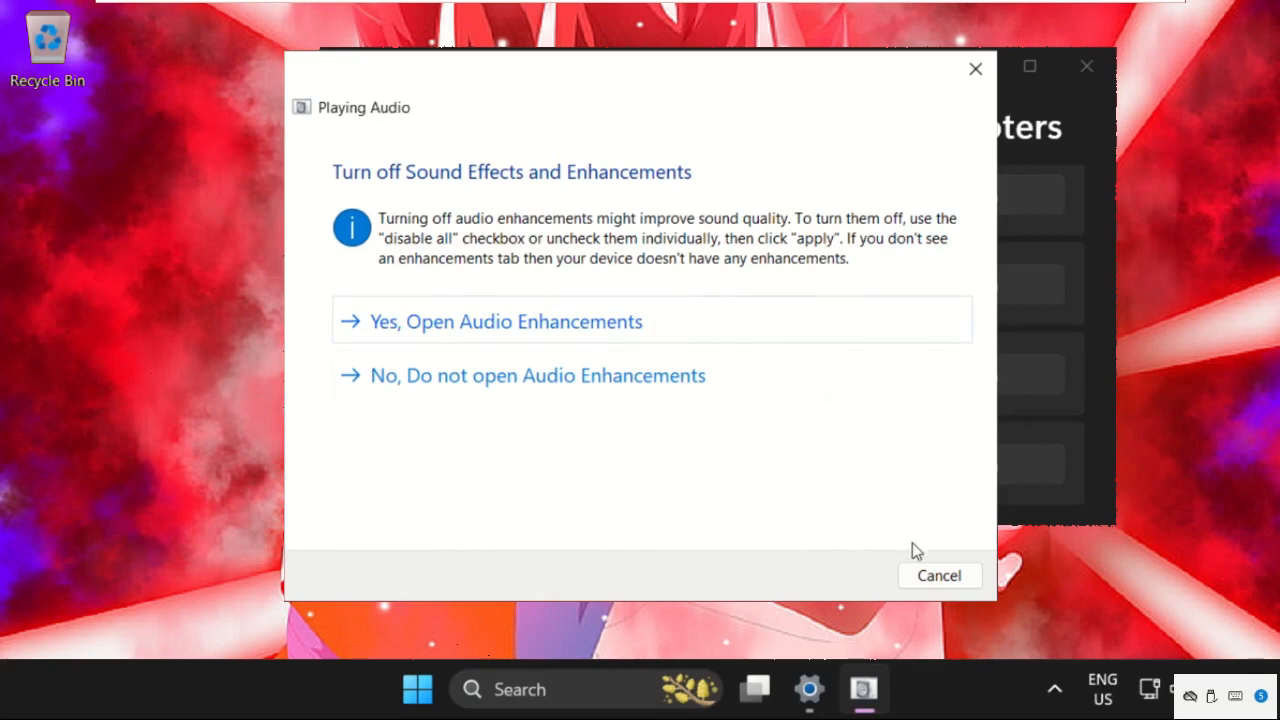
left_click(490, 323)
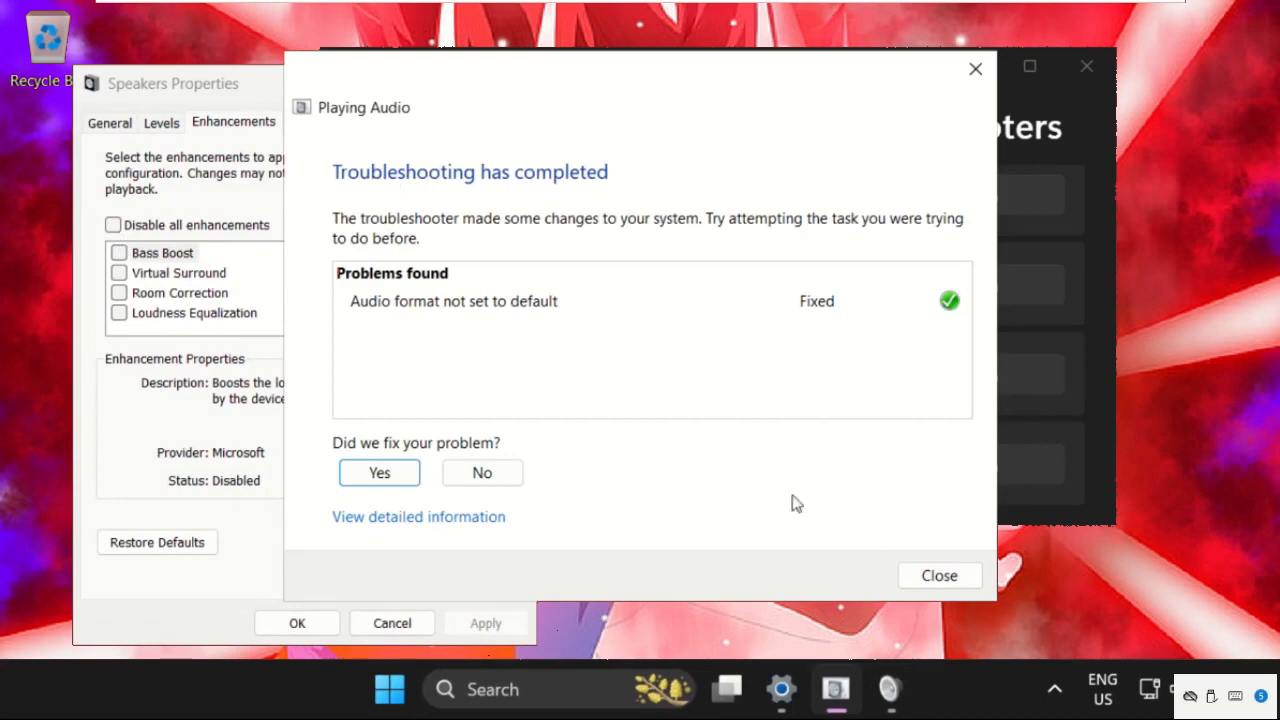
left_click(943, 575)
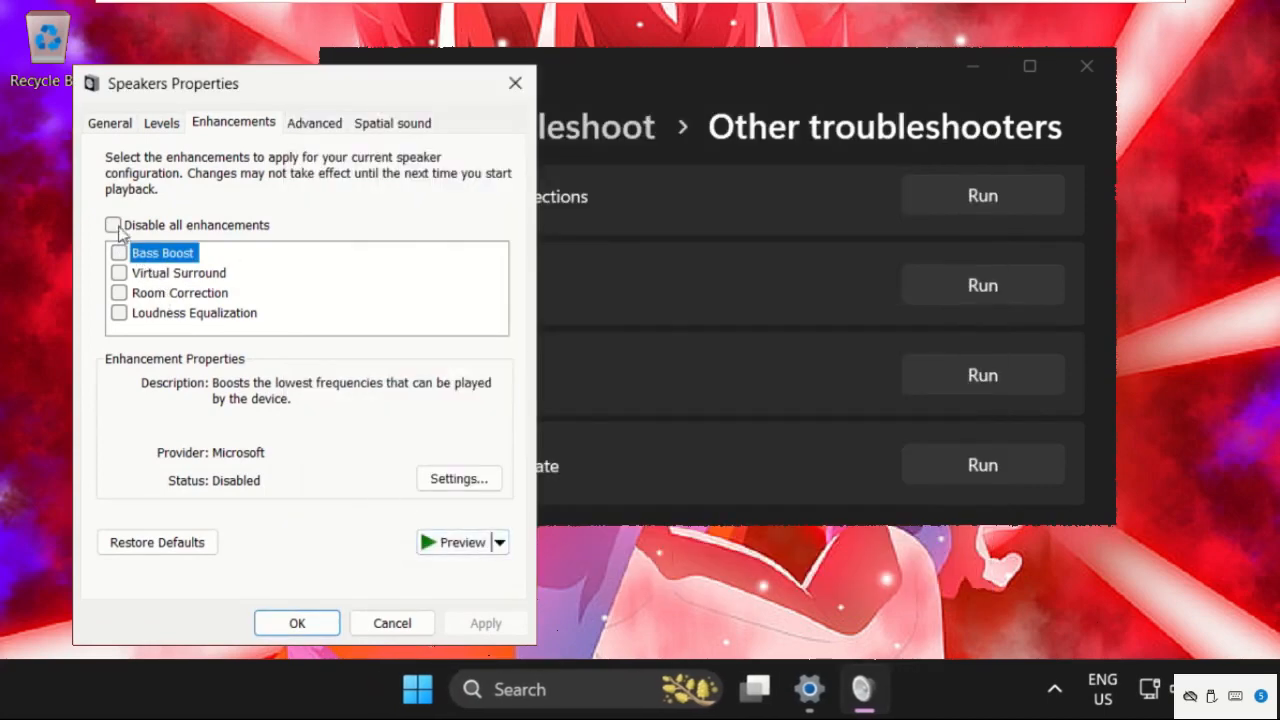
Disable all enhancements for the speakers, apply the change, and close Speakers Properties and Settings
left_click(113, 225)
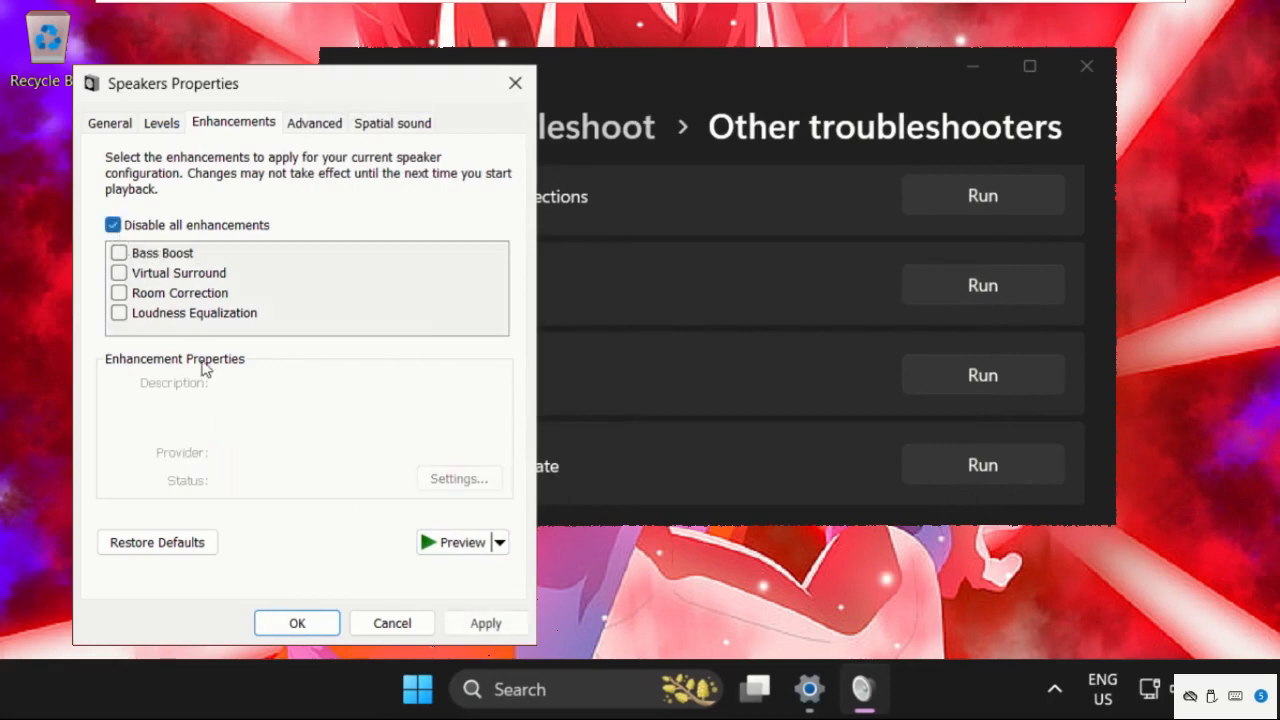
left_click(486, 624)
left_click(306, 624)
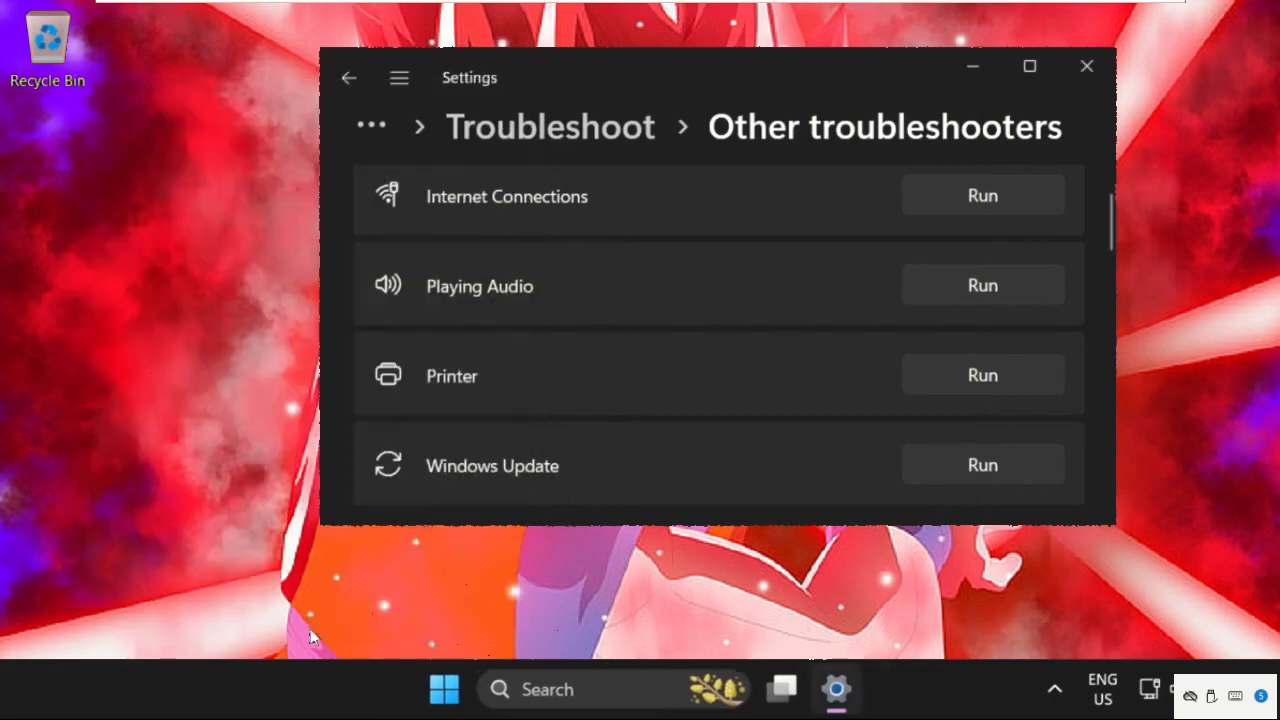
left_click(1087, 72)
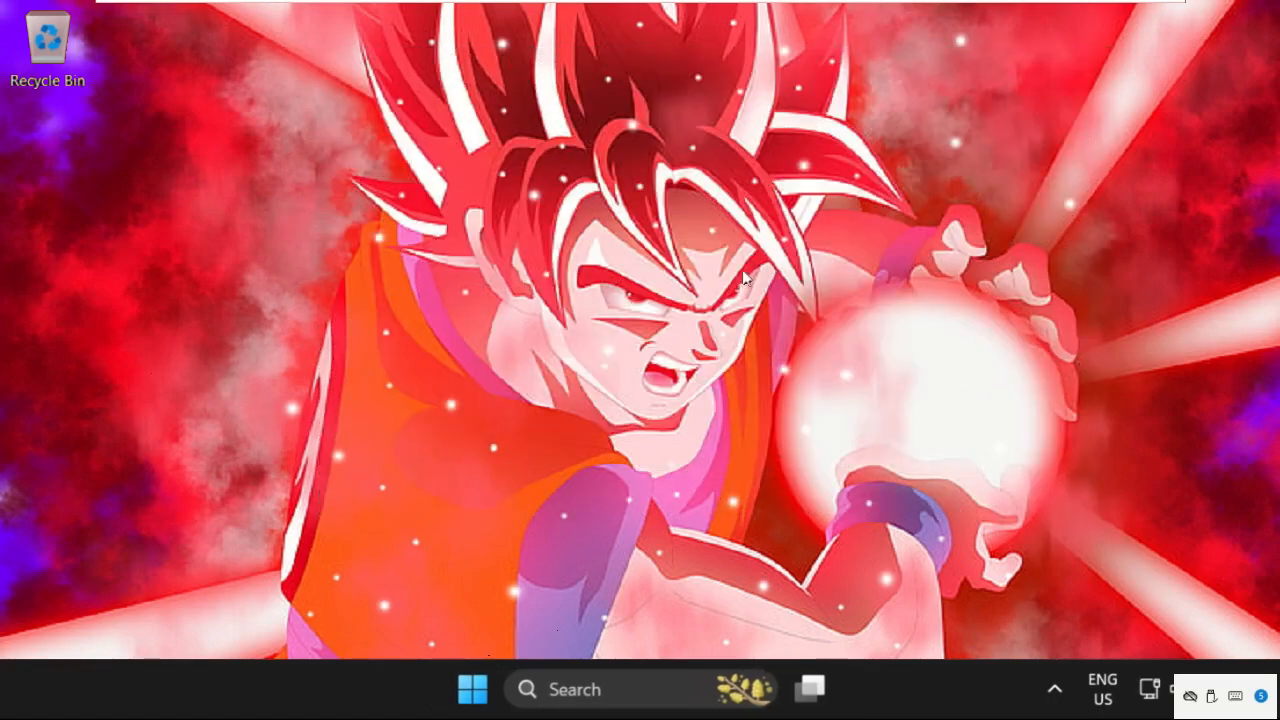